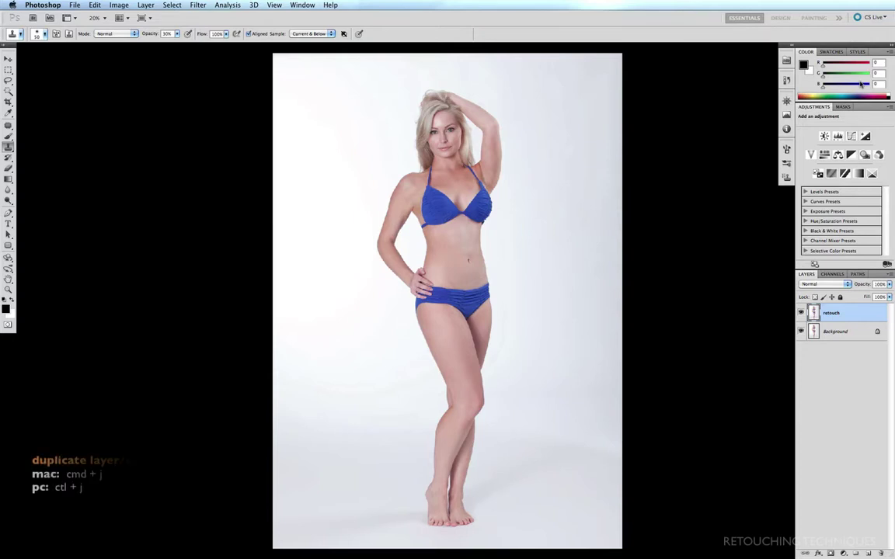
Duplicate the retouch layer and name the copy "skin smooth"
key(super+j)
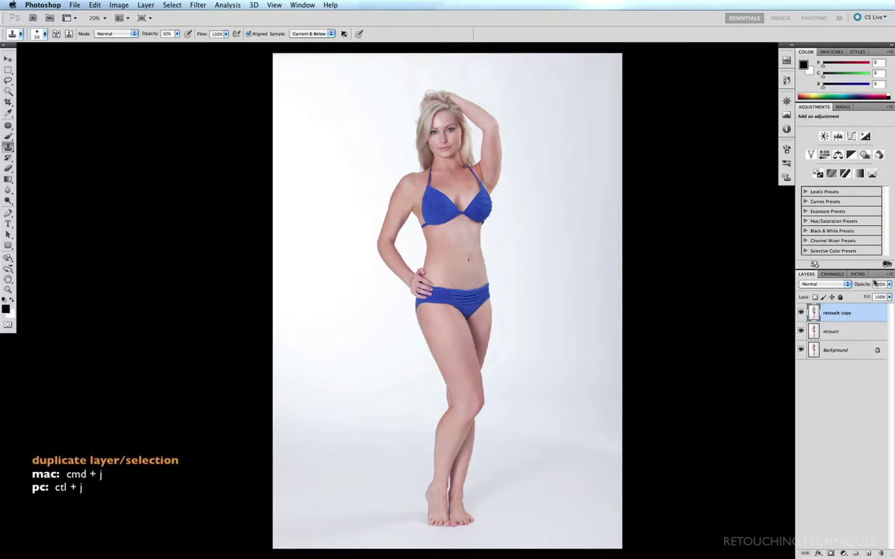
double_click(837, 312)
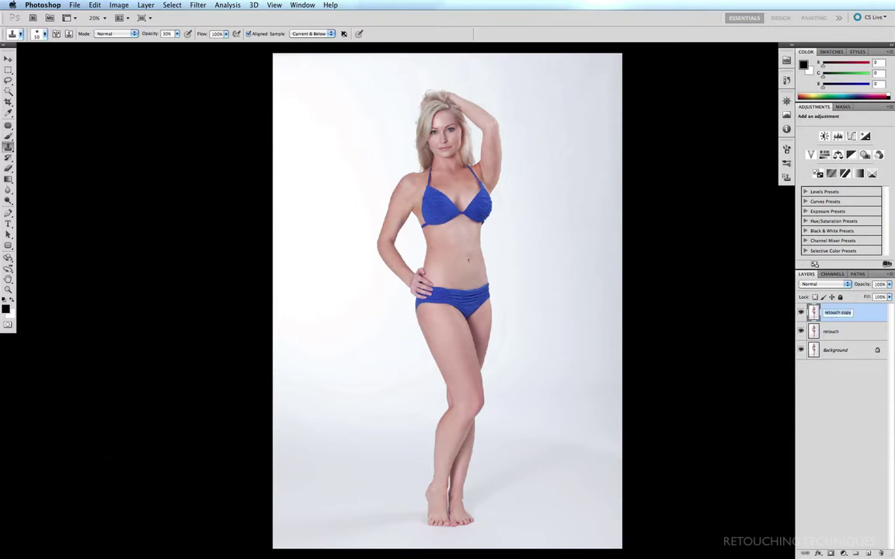
text(skin smooth)
key(Return)
Apply a Surface Blur to the skin smooth layer with a radius of 5 pixels and a threshold of 10 levels
drag(488, 87, 432, 173)
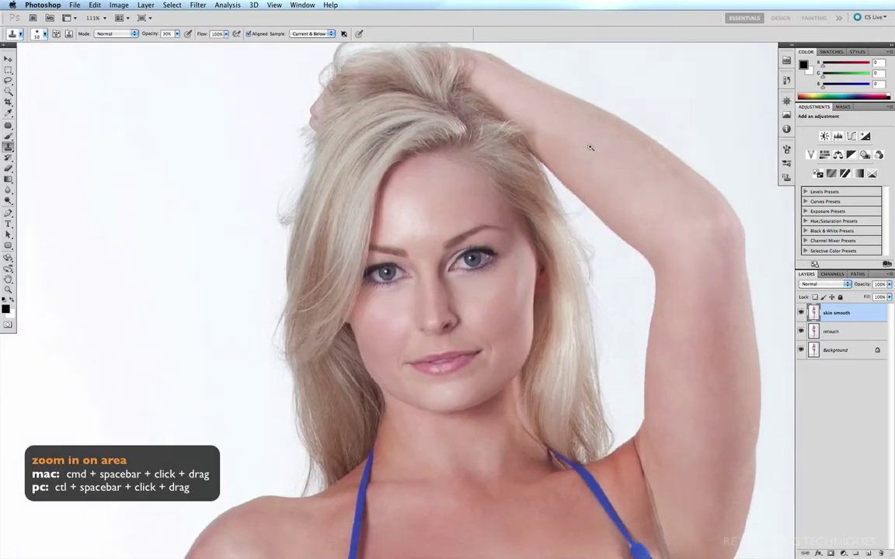
drag(590, 148, 334, 400)
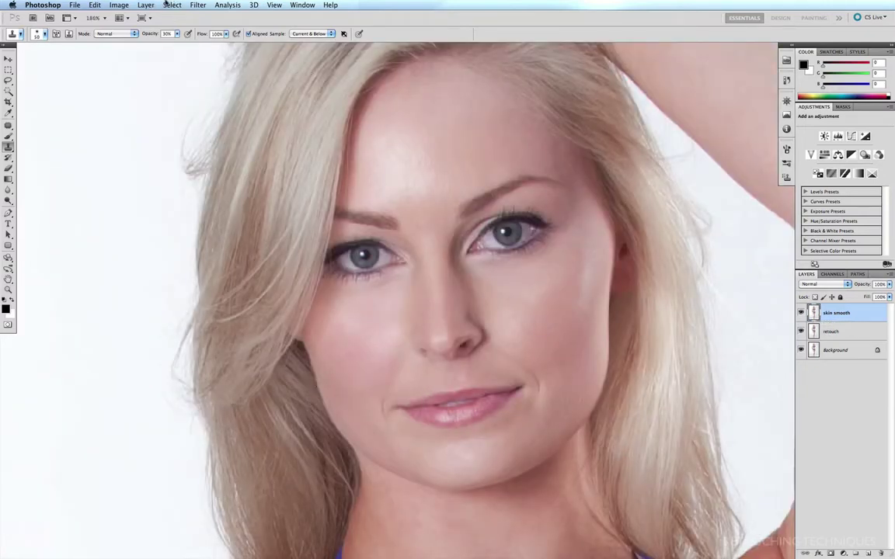
click(195, 5)
mouse_move(227, 104)
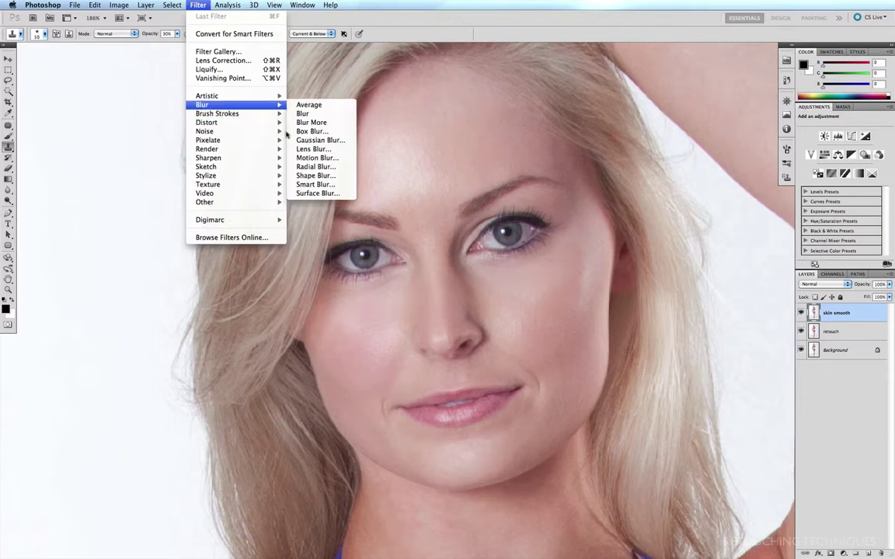
click(319, 194)
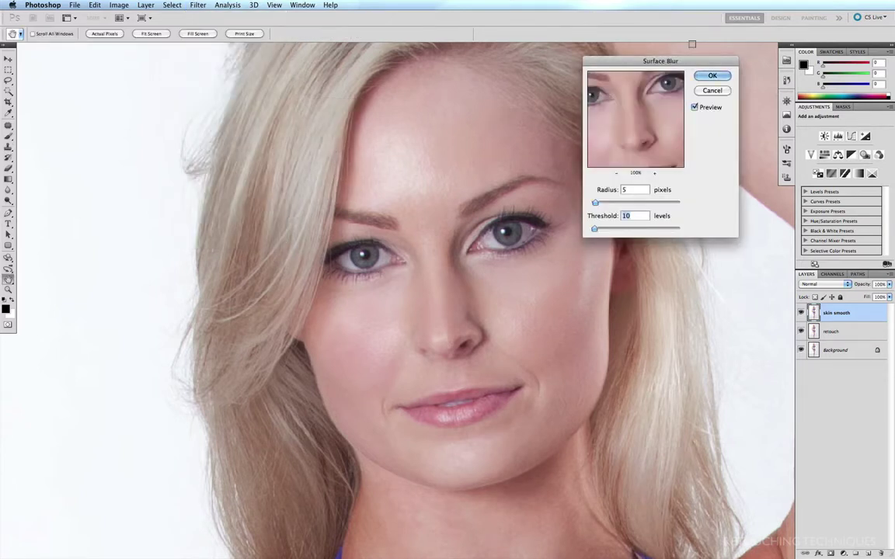
drag(624, 58, 637, 57)
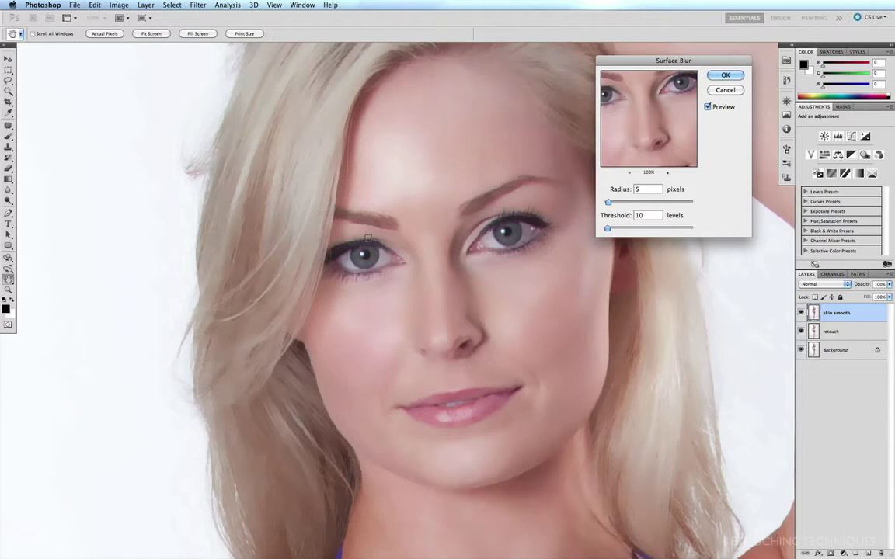
click(725, 75)
key(s)
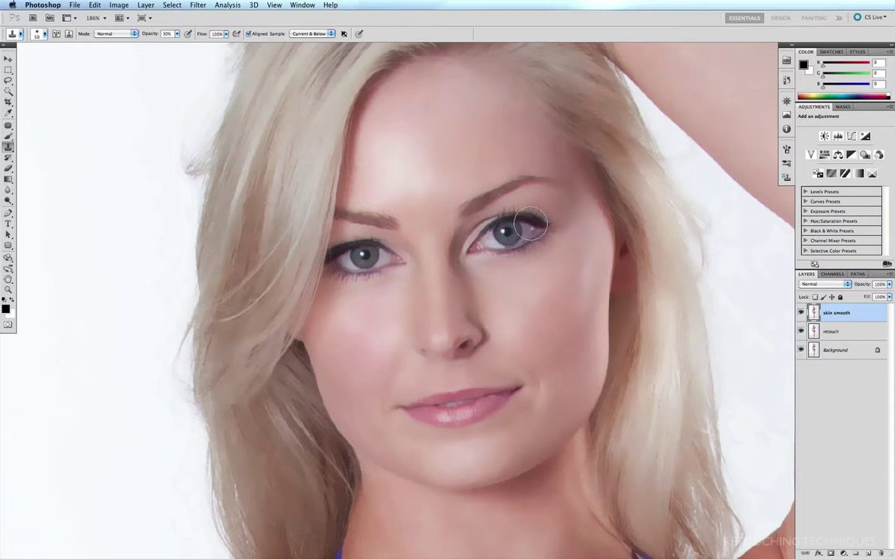
Compare the skin around the eyes with and without the blur by toggling the skin smooth layer's visibility
drag(601, 161, 374, 331)
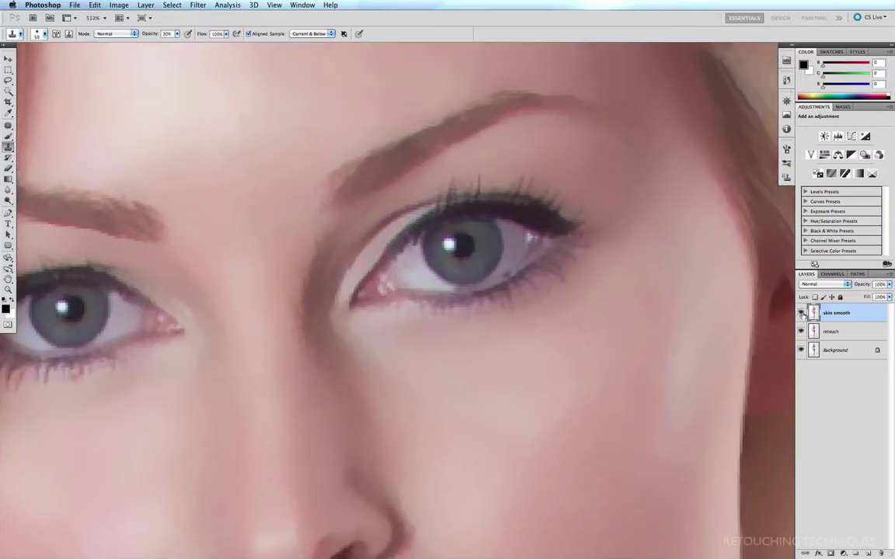
click(802, 313)
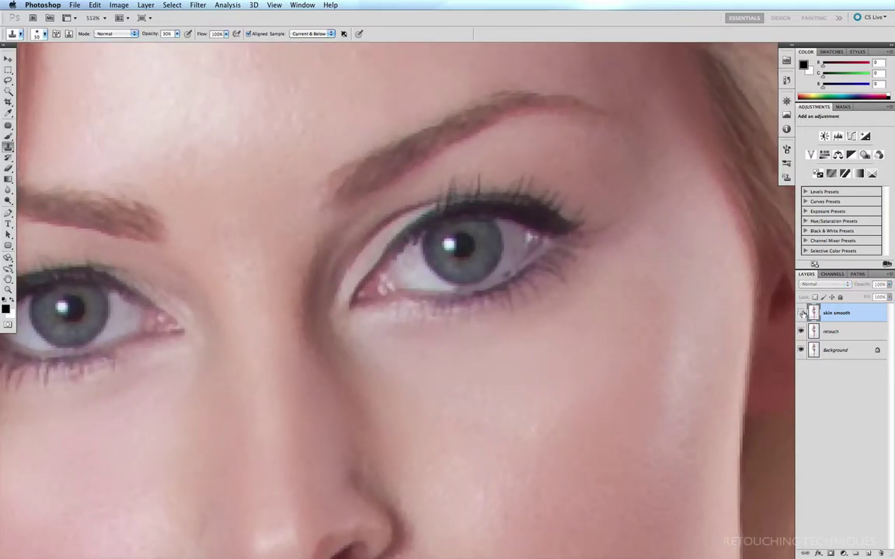
click(803, 311)
click(803, 311)
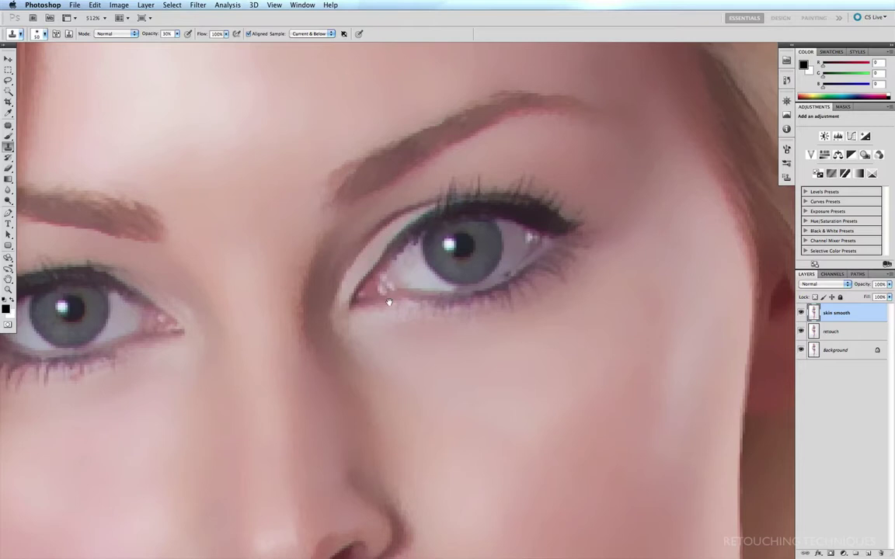
click(803, 312)
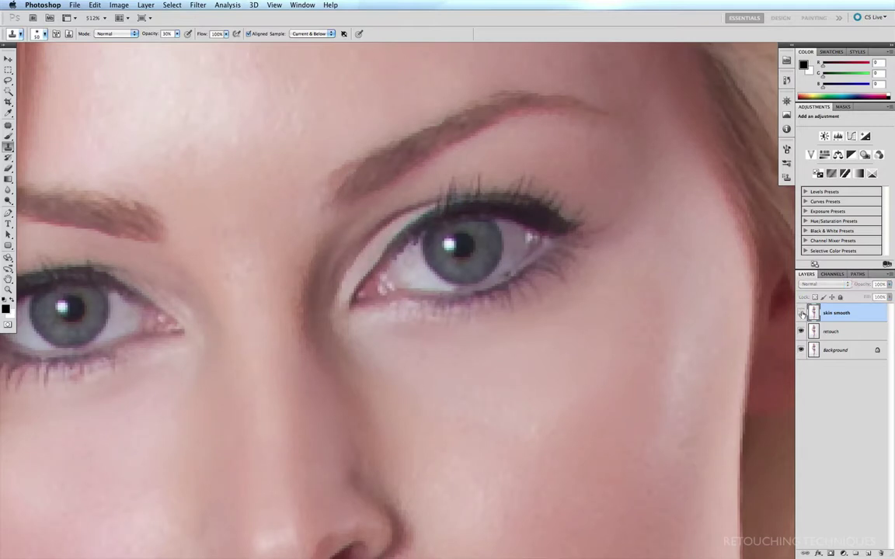
click(803, 312)
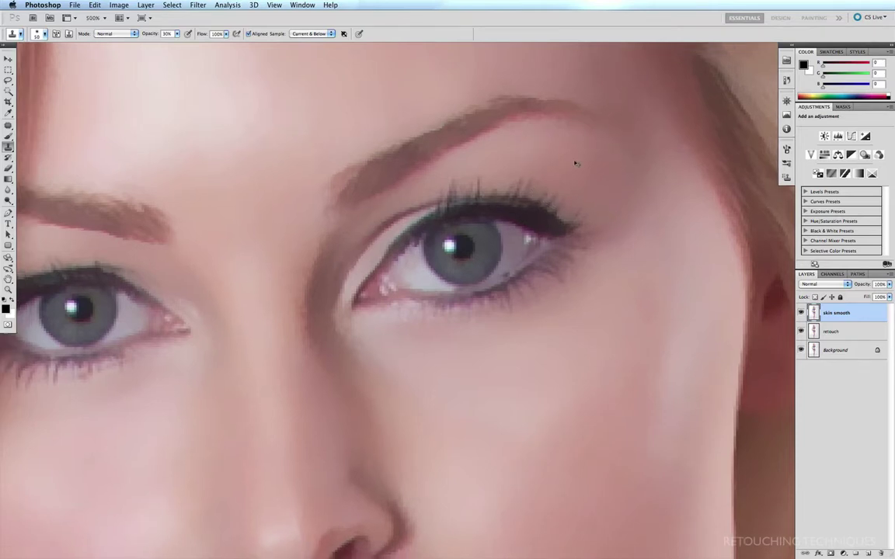
key(super+minus)
key(super+minus)
key(super+minus)
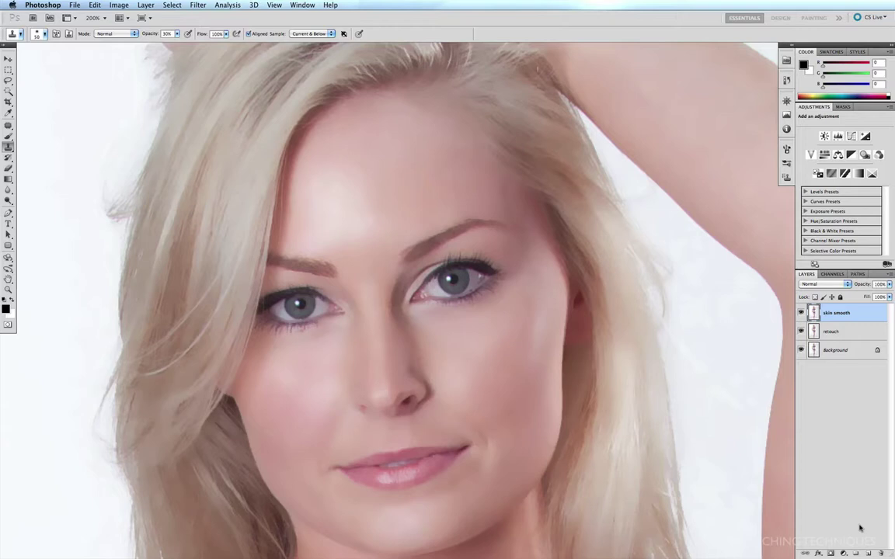
Add a black layer mask that hides the whole skin smooth layer, and switch to the Brush tool
alt+click(831, 553)
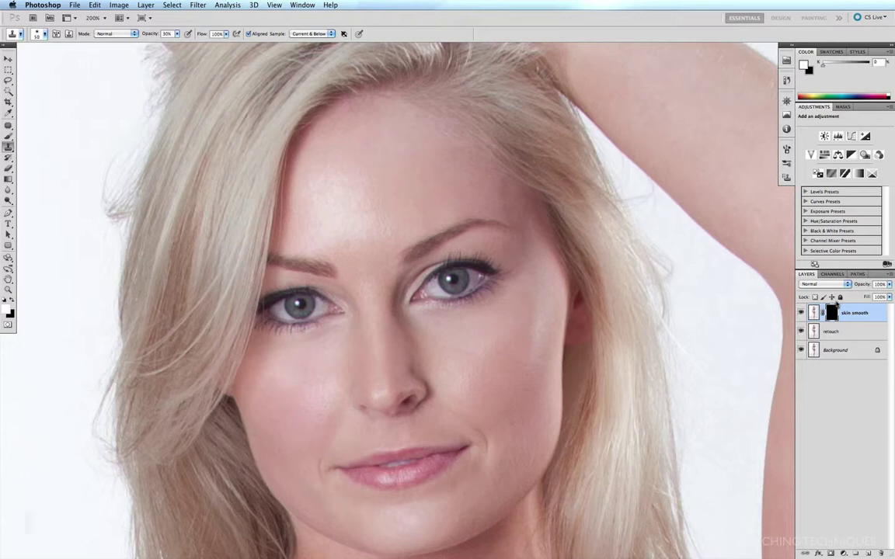
key(b)
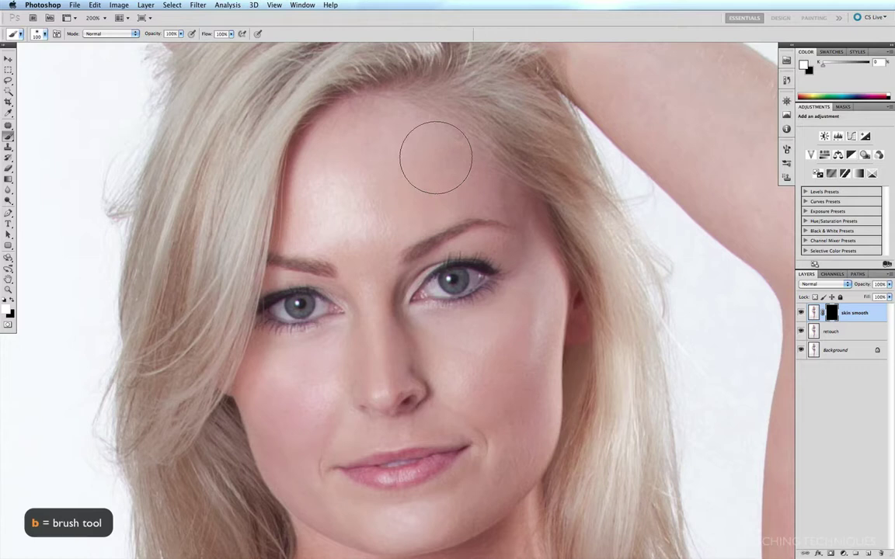
mouse_move(436, 158)
mouse_down()
mouse_move(456, 205)
mouse_move(461, 168)
mouse_move(427, 148)
mouse_move(396, 177)
mouse_move(341, 196)
mouse_move(361, 178)
mouse_move(374, 216)
mouse_move(431, 212)
mouse_move(585, 312)
mouse_move(532, 367)
mouse_move(476, 360)
mouse_move(516, 350)
mouse_move(512, 367)
mouse_move(525, 352)
mouse_move(519, 380)
mouse_up()
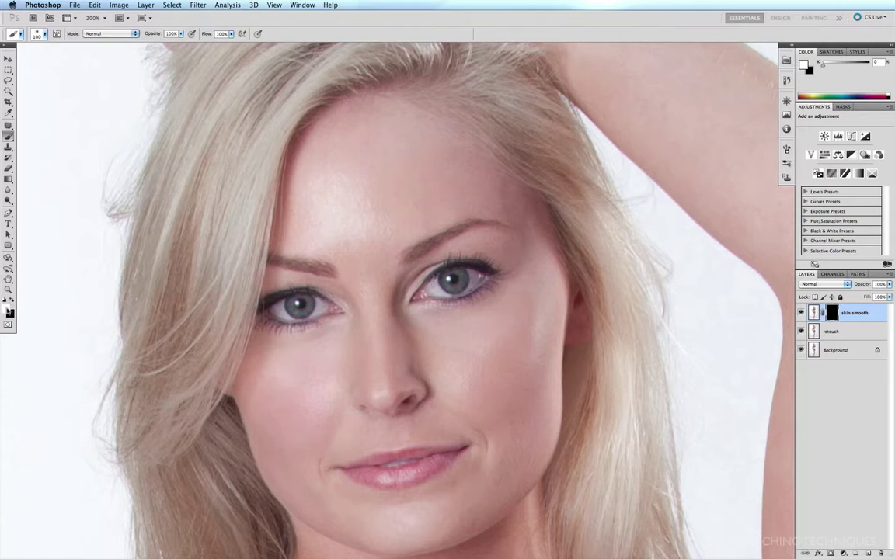
Try purple b214a1 as the foreground color while the skin smooth layer's mask is active
click(7, 310)
click(370, 227)
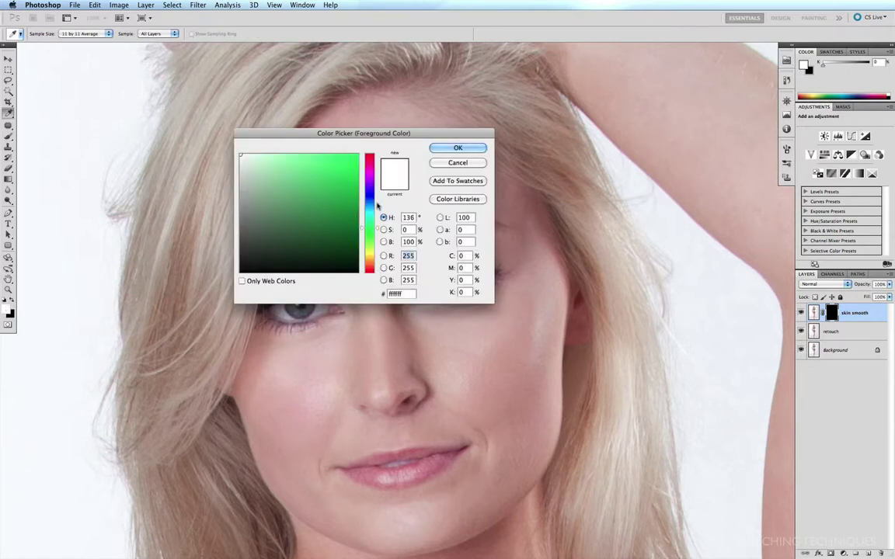
drag(378, 206, 372, 171)
click(345, 190)
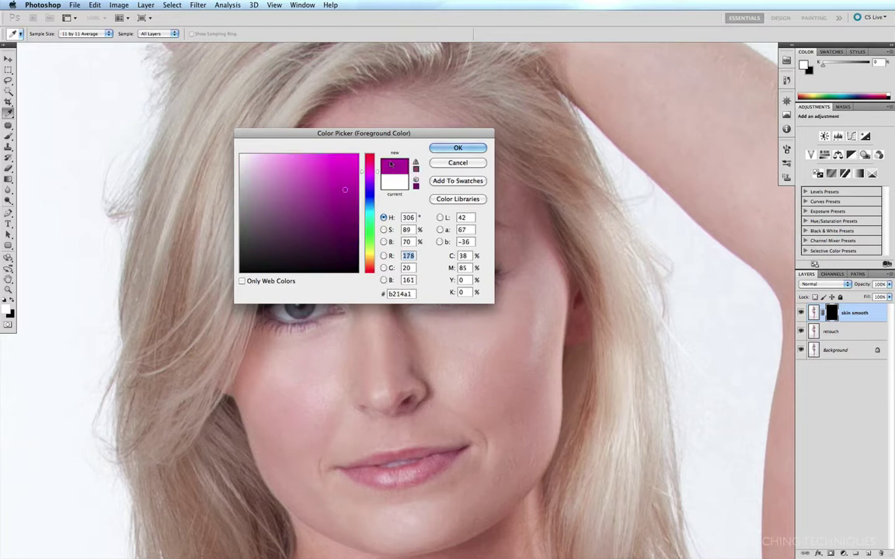
click(458, 149)
key(b)
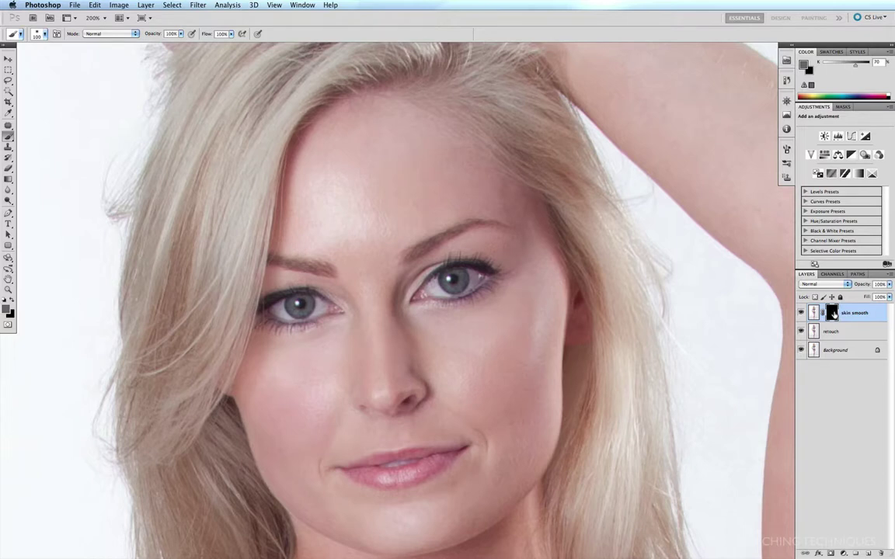
Try magenta da26c3 as the foreground color while the skin smooth layer's image is active instead of its mask
click(833, 313)
key(d)
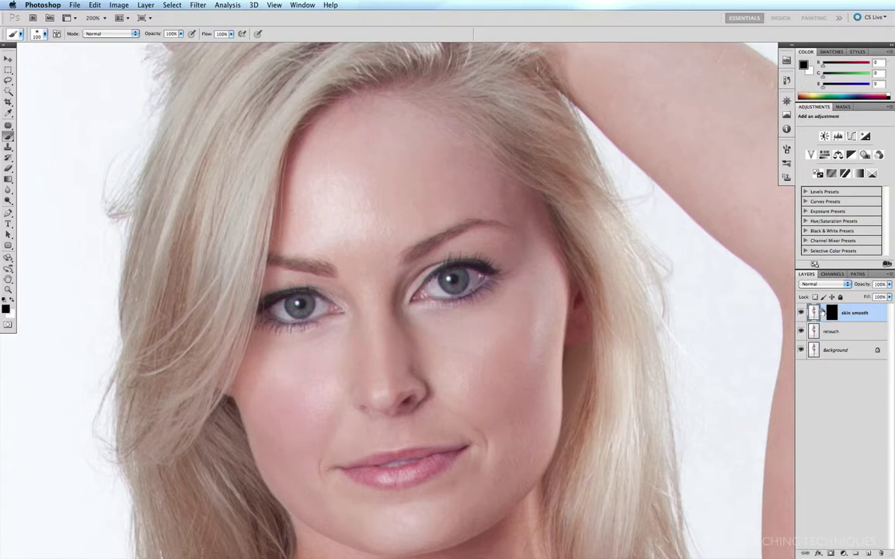
click(6, 309)
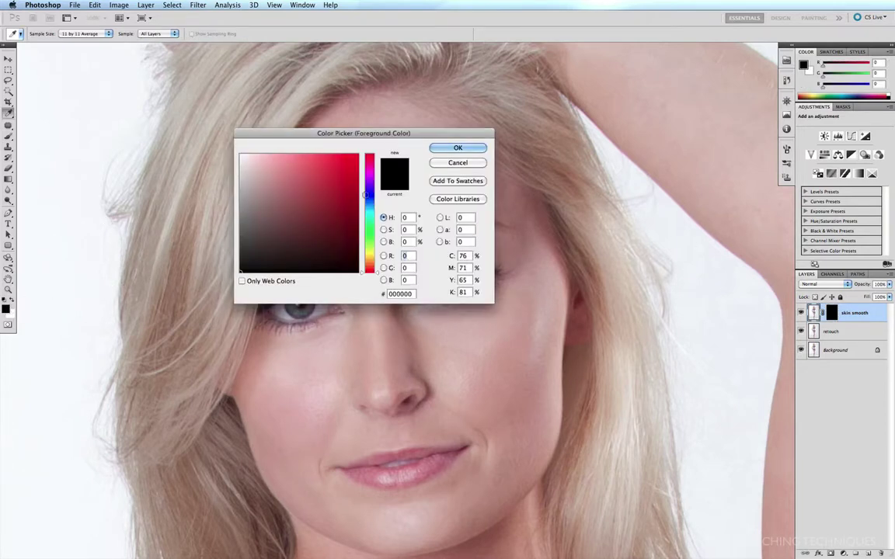
click(370, 170)
click(339, 172)
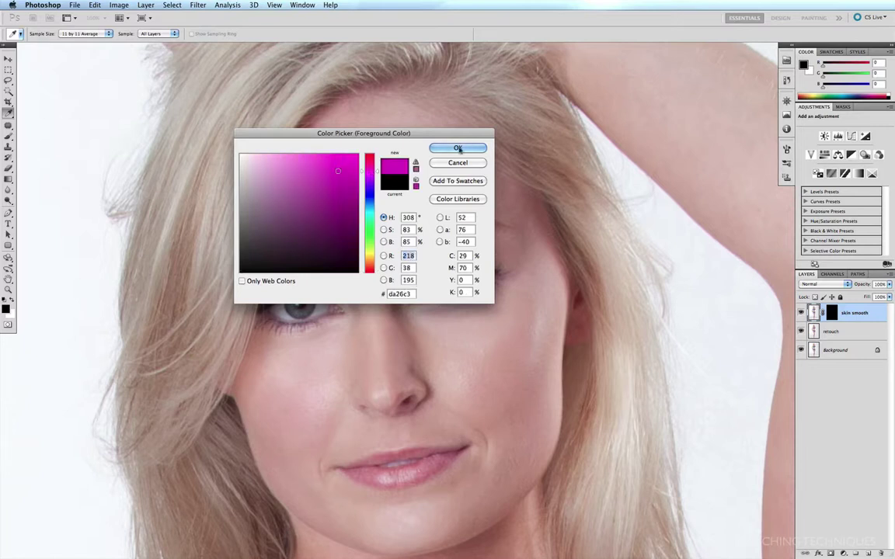
click(457, 148)
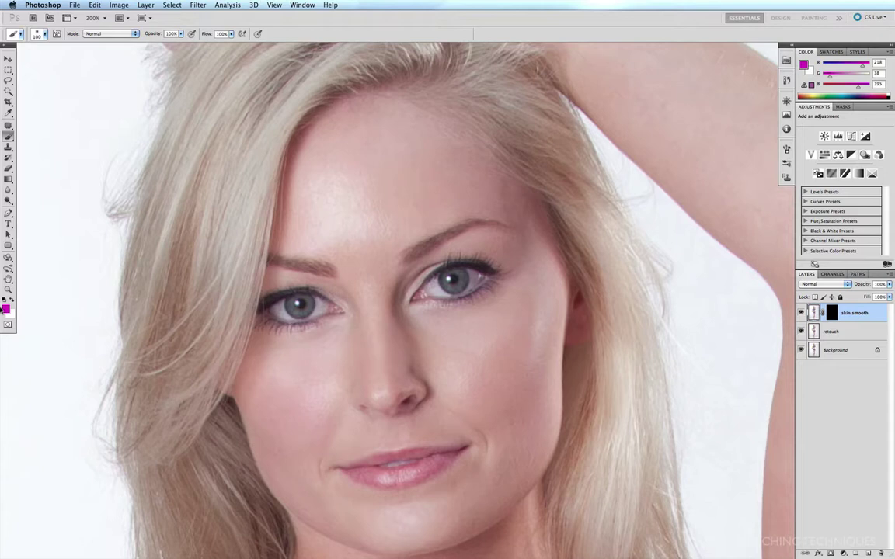
Restore the default black and white colors and swap foreground and background back and forth
key(d)
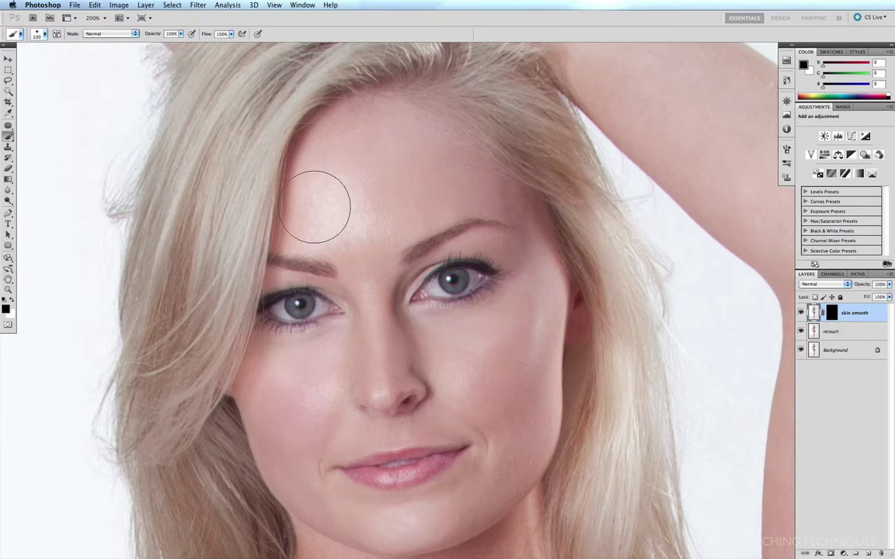
key(x)
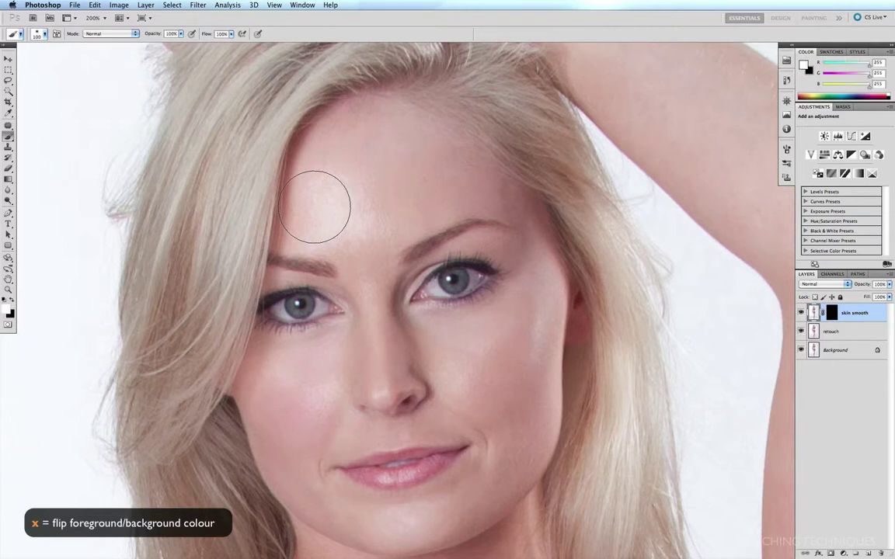
key(x)
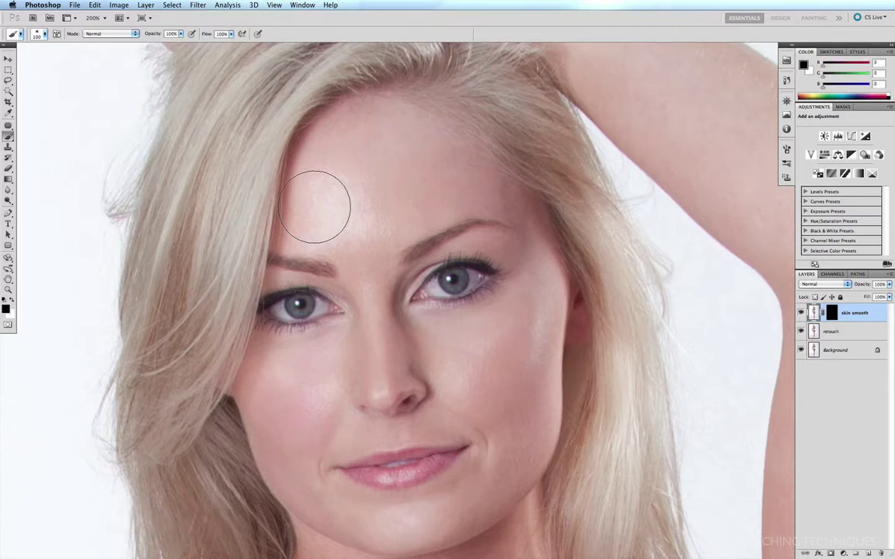
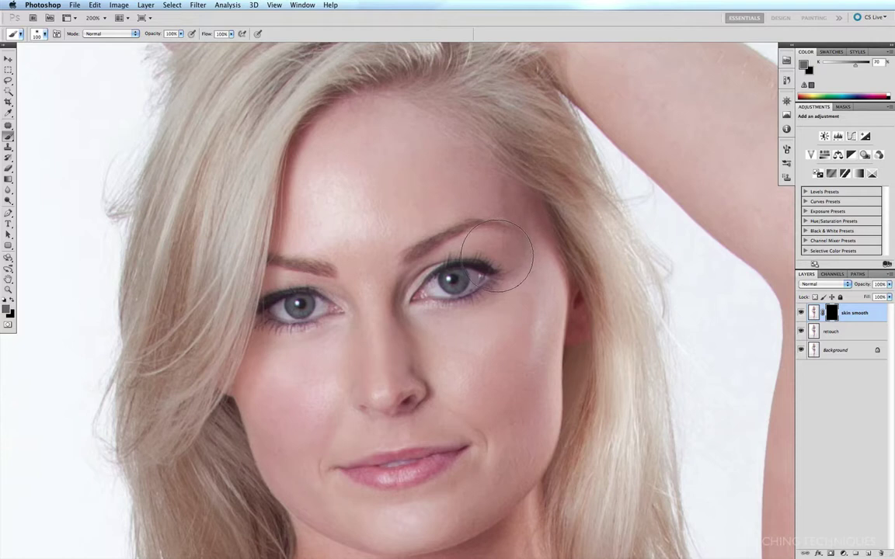
Reveal the blur on the forehead by painting white on the skin smooth mask with a 70 px brush at 30% opacity
key(d)
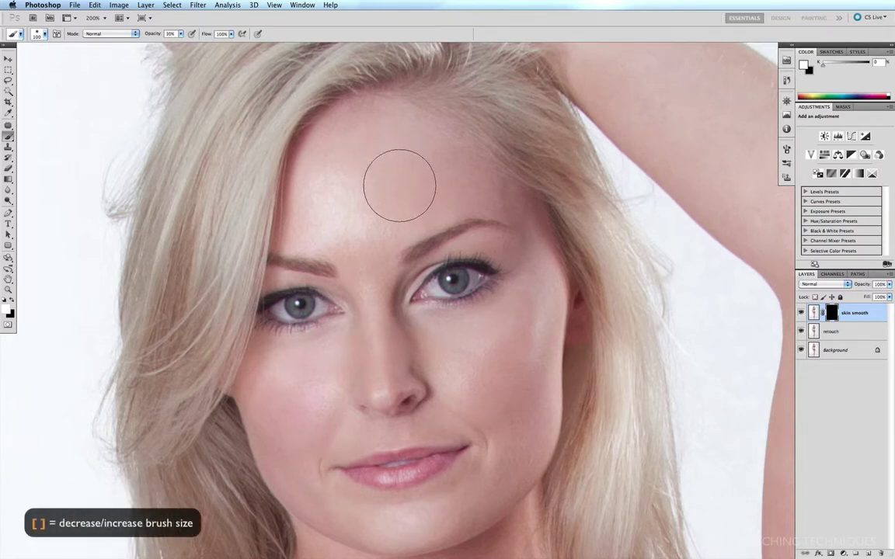
key(bracketleft)
key(bracketleft)
key(bracketleft)
key(bracketleft)
key(bracketright)
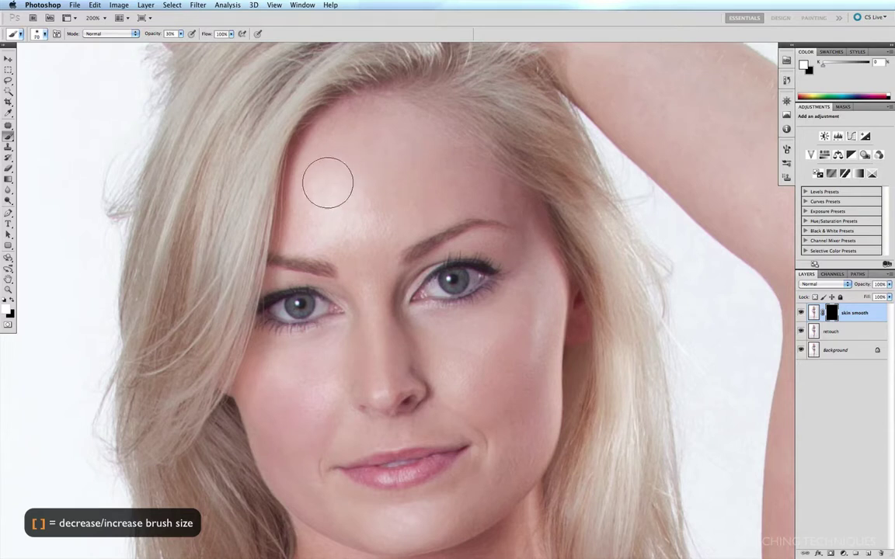
mouse_move(332, 190)
mouse_down()
mouse_move(323, 212)
mouse_move(416, 189)
mouse_move(329, 221)
mouse_move(356, 229)
mouse_move(439, 187)
mouse_move(346, 208)
mouse_move(345, 172)
mouse_move(322, 210)
mouse_move(368, 138)
mouse_move(427, 195)
mouse_up()
Paint white on the skin smooth mask between the eyebrows and down the nose bridge with a smaller brush at 30% opacity
key(bracketleft)
key(bracketleft)
key(bracketleft)
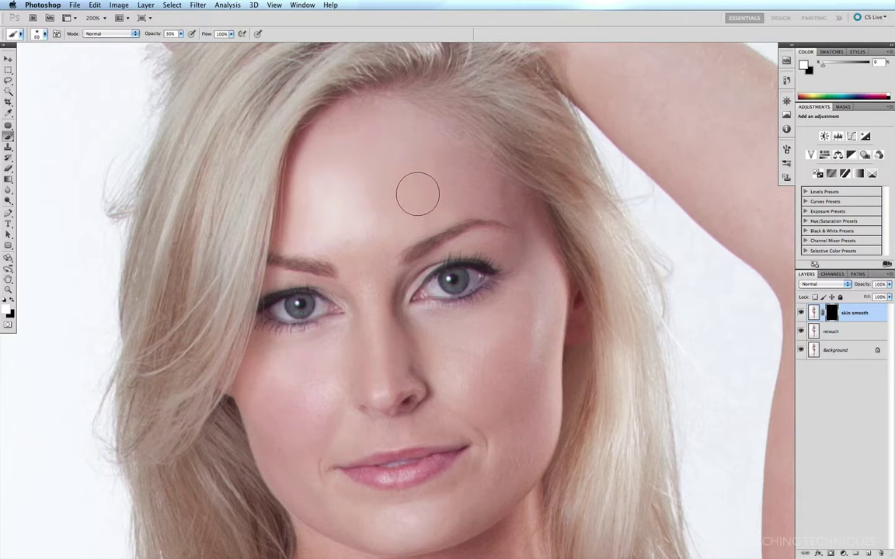
mouse_move(382, 234)
mouse_down()
mouse_move(390, 198)
mouse_move(461, 193)
mouse_move(496, 205)
mouse_move(494, 194)
mouse_move(472, 171)
mouse_move(474, 199)
mouse_move(419, 154)
mouse_move(314, 187)
mouse_move(303, 209)
mouse_move(368, 135)
mouse_move(427, 147)
mouse_move(344, 215)
mouse_move(359, 221)
mouse_move(378, 294)
mouse_up()
key(ctrl+i)
key(bracketright)
key(bracketleft)
Smooth the chin and neck by painting white on the skin smooth mask with a small brush at 30% opacity
drag(424, 400, 469, 199)
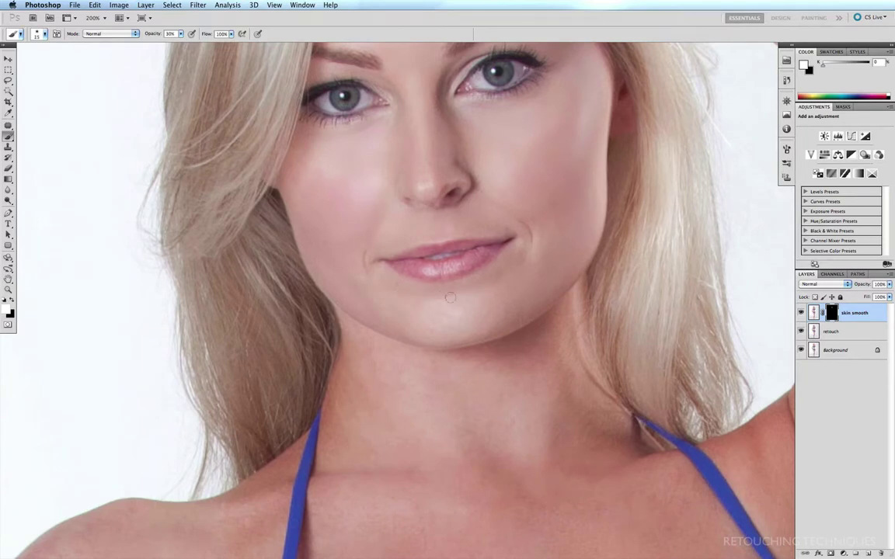
key(super+i)
key(super+i)
key(super+i)
key(super+i)
scroll(398, 300, down, 5)
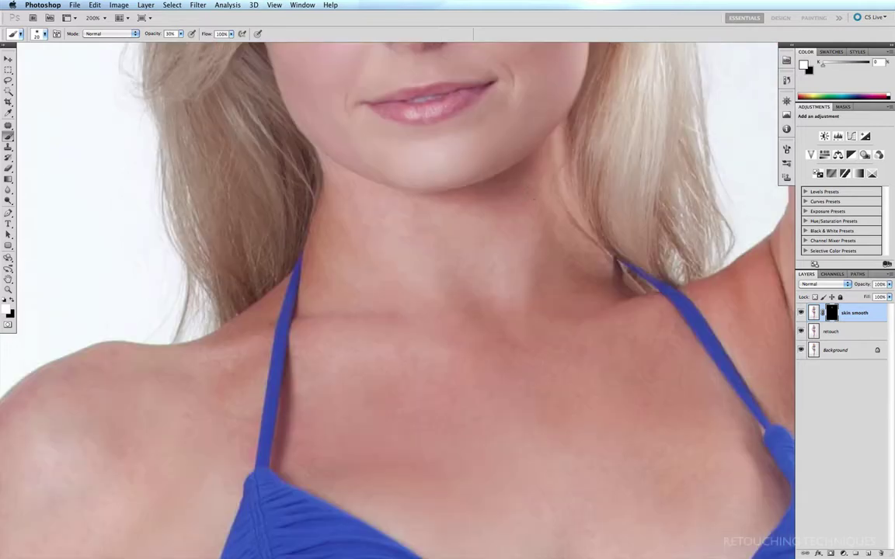
key(bracketright)
drag(575, 295, 538, 264)
Smooth the upper chest by painting white on the skin smooth mask with a 60 px brush at 30% opacity
key(super+i)
key(super+i)
mouse_move(358, 376)
mouse_down()
mouse_move(415, 426)
mouse_move(323, 435)
mouse_move(303, 457)
mouse_move(350, 483)
mouse_up()
drag(466, 393, 367, 230)
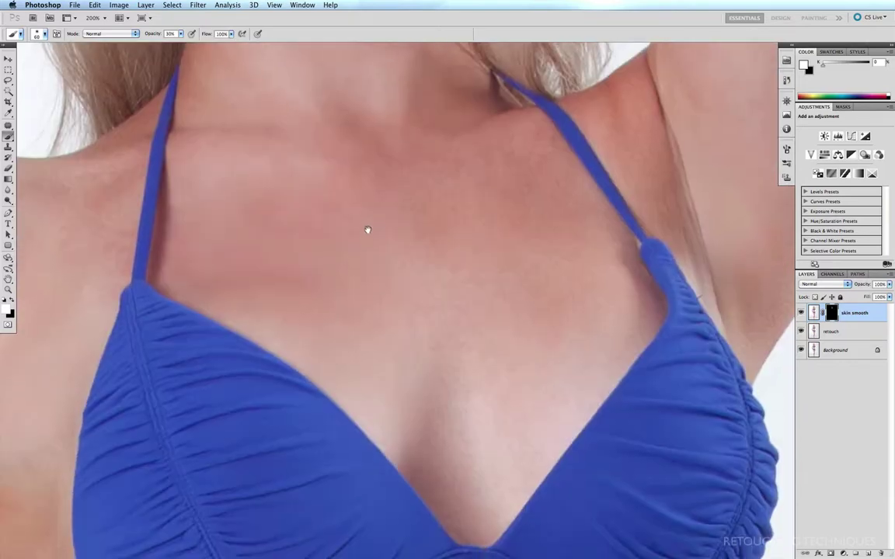
mouse_move(524, 145)
mouse_down()
mouse_move(553, 206)
mouse_move(554, 178)
mouse_move(529, 138)
mouse_move(463, 159)
mouse_move(502, 164)
mouse_move(503, 182)
mouse_move(467, 209)
mouse_move(485, 214)
mouse_move(399, 199)
mouse_move(375, 170)
mouse_move(352, 188)
mouse_move(546, 215)
mouse_move(589, 240)
mouse_up()
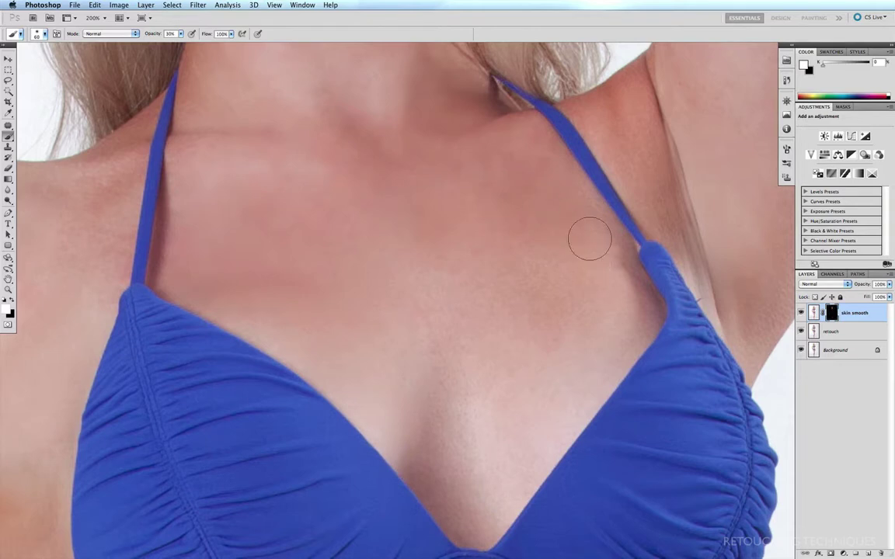
Smooth the lower chest and cleavage by painting white on the skin smooth mask at 30% opacity, reducing the brush to 30 px
key(alt+BackSpace)
mouse_move(402, 254)
mouse_down()
mouse_move(410, 291)
mouse_move(491, 348)
mouse_move(450, 371)
mouse_move(411, 336)
mouse_move(411, 366)
mouse_move(458, 432)
mouse_up()
key(bracketleft)
key(bracketleft)
mouse_move(441, 496)
mouse_down()
mouse_move(426, 481)
mouse_move(456, 518)
mouse_up()
drag(264, 165, 496, 303)
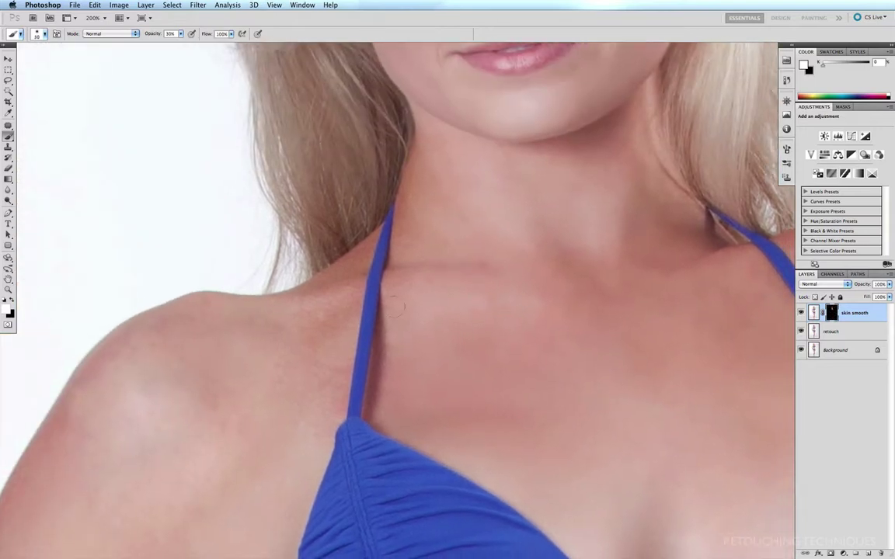
Smooth the lowered arm's shoulder beside the bikini strap by painting white on the skin smooth mask with a 30 px brush at 30% opacity
key(super+i)
key(super+i)
drag(303, 362, 457, 163)
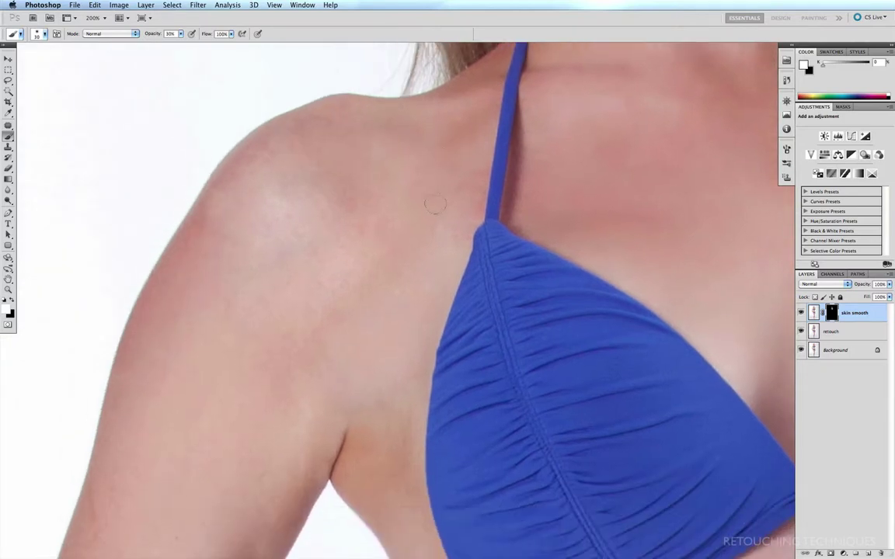
key(bracketright)
key(bracketright)
key(bracketright)
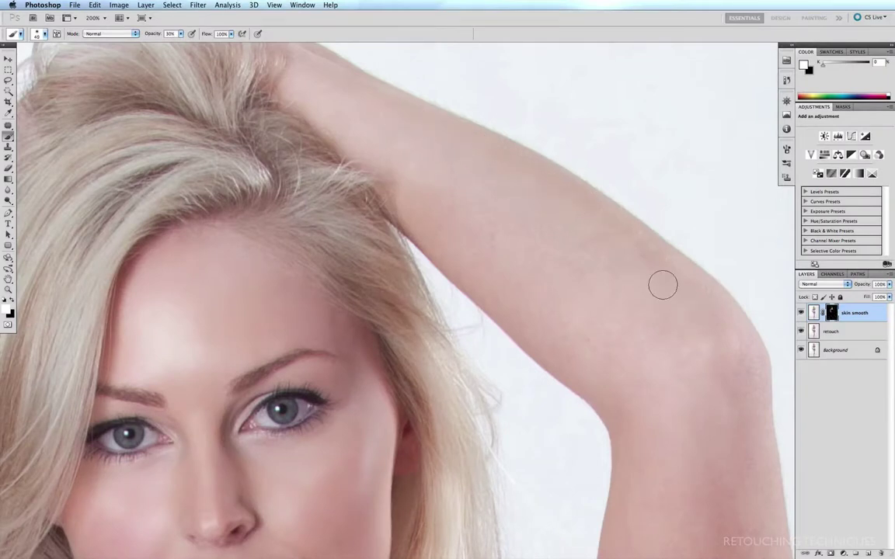
Smooth the raised arm by painting white along it on the skin smooth mask with a 40 px brush at 30% opacity
mouse_move(663, 285)
mouse_down()
mouse_move(608, 225)
mouse_move(489, 154)
mouse_move(354, 114)
mouse_move(418, 154)
mouse_move(444, 149)
mouse_move(373, 82)
mouse_move(372, 91)
mouse_move(533, 180)
mouse_move(526, 154)
mouse_move(699, 295)
mouse_move(694, 287)
mouse_move(741, 338)
mouse_move(604, 270)
mouse_move(435, 147)
mouse_move(552, 249)
mouse_move(418, 173)
mouse_move(550, 335)
mouse_move(517, 272)
mouse_move(582, 307)
mouse_move(612, 355)
mouse_move(465, 162)
mouse_move(378, 84)
mouse_move(573, 204)
mouse_move(599, 203)
mouse_move(551, 170)
mouse_move(674, 251)
mouse_move(678, 277)
mouse_move(735, 332)
mouse_move(566, 209)
mouse_move(649, 324)
mouse_move(568, 241)
mouse_move(672, 343)
mouse_move(673, 311)
mouse_move(620, 297)
mouse_move(543, 136)
mouse_up()
key(bracketleft)
key(bracketleft)
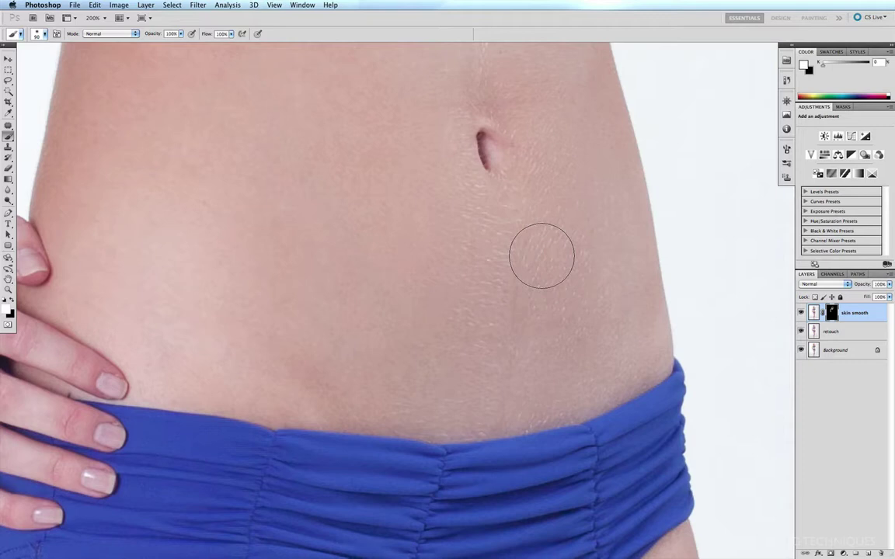
Smooth the fine hairs below the navel by painting white on the skin smooth mask at 100% opacity, starting with a 90 px brush
drag(542, 255, 561, 269)
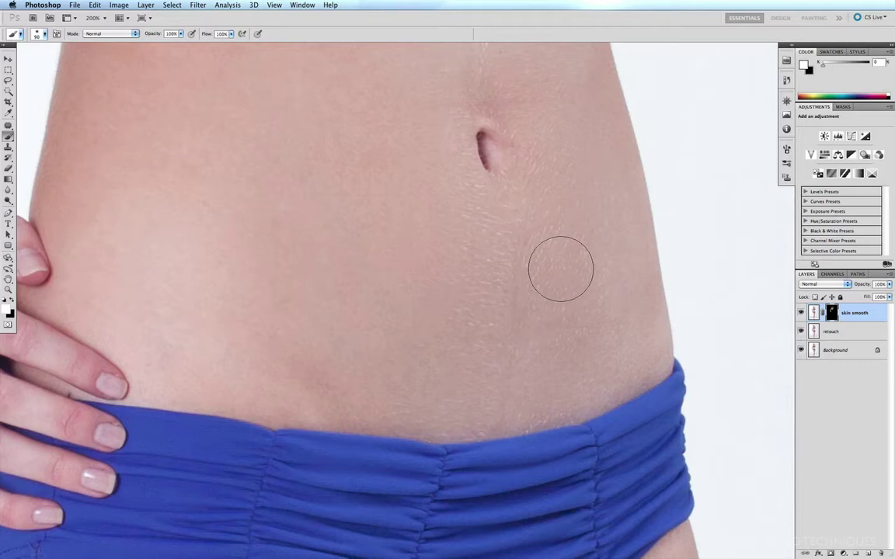
mouse_move(561, 269)
mouse_down()
mouse_move(487, 176)
mouse_move(512, 212)
mouse_move(584, 223)
mouse_move(579, 265)
mouse_move(595, 299)
mouse_move(594, 332)
mouse_move(596, 311)
mouse_move(584, 367)
mouse_move(496, 356)
mouse_move(547, 235)
mouse_move(479, 207)
mouse_move(433, 95)
mouse_move(442, 132)
mouse_move(508, 238)
mouse_move(540, 166)
mouse_move(529, 153)
mouse_move(535, 82)
mouse_move(491, 75)
mouse_move(486, 92)
mouse_move(599, 246)
mouse_up()
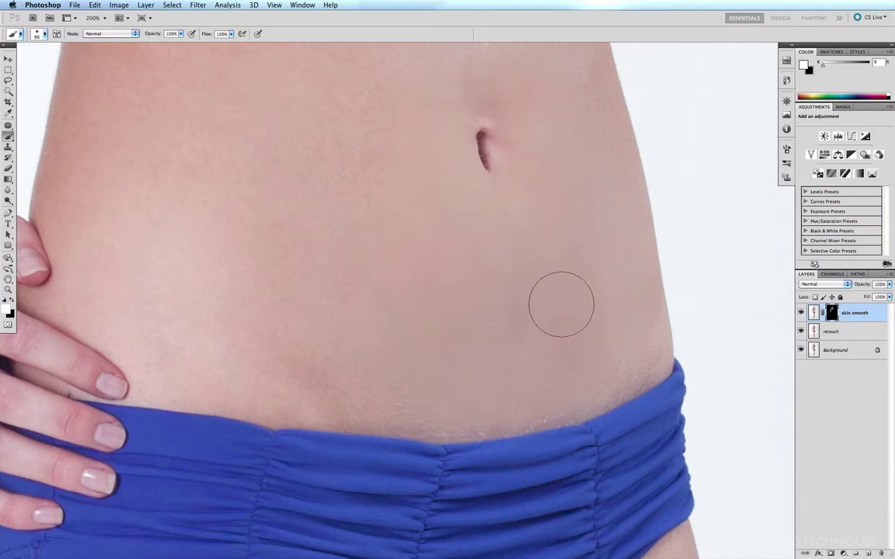
key(bracketleft)
key(bracketleft)
key(bracketleft)
key(bracketleft)
key(bracketleft)
key(bracketleft)
key(bracketleft)
key(bracketleft)
Smooth the remaining lower belly skin by painting white on the skin smooth mask with a 60 px brush at 100% opacity
key(bracketright)
key(bracketright)
key(bracketright)
key(bracketright)
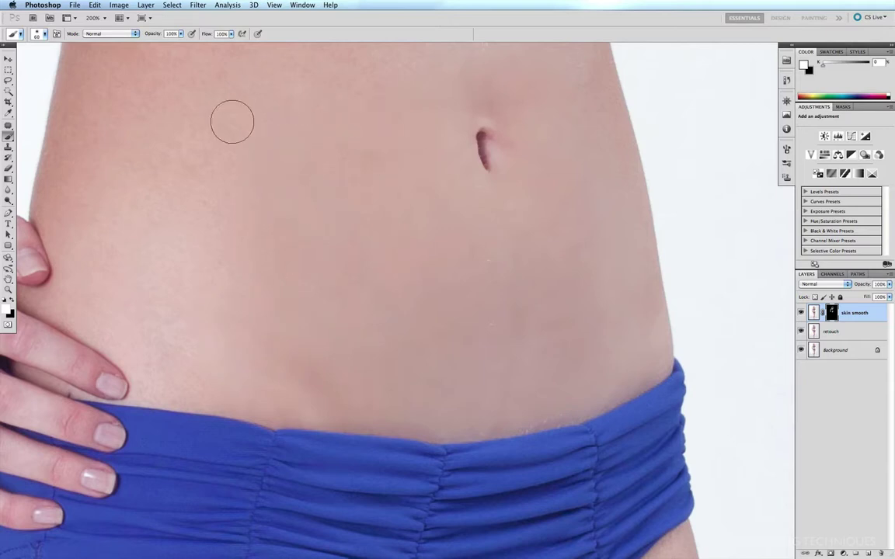
Smooth the skin just above the navel by painting white on the skin smooth mask with a 20 to 40 px brush at 100% opacity
key(bracketleft)
key(bracketleft)
key(bracketleft)
key(bracketleft)
key(bracketleft)
scroll(546, 251, up, 10)
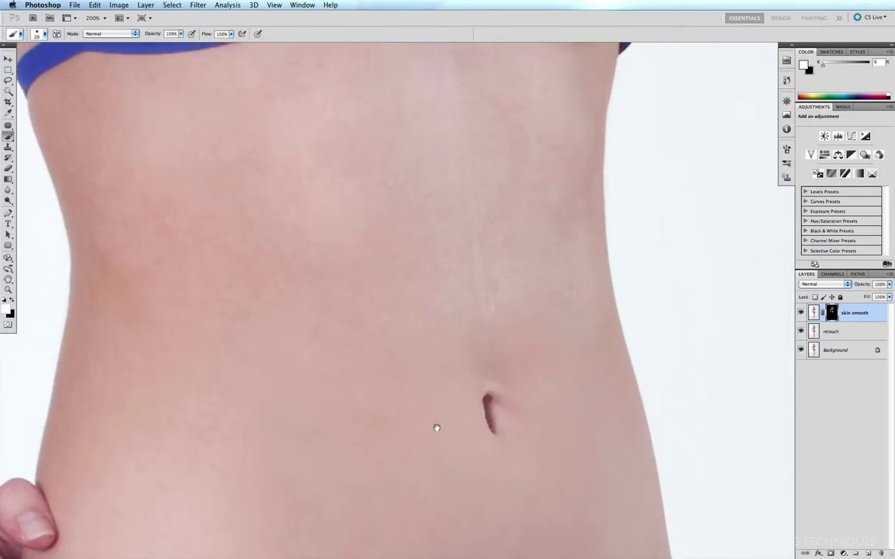
key(bracketright)
key(bracketright)
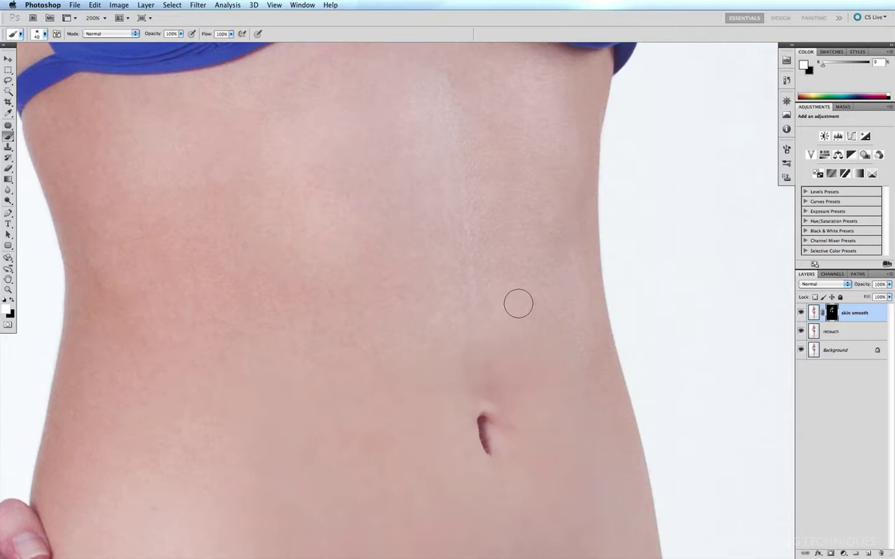
Smooth the upper abdomen and waist by painting white on the skin smooth mask with an enlarged brush at 30% opacity
key(3)
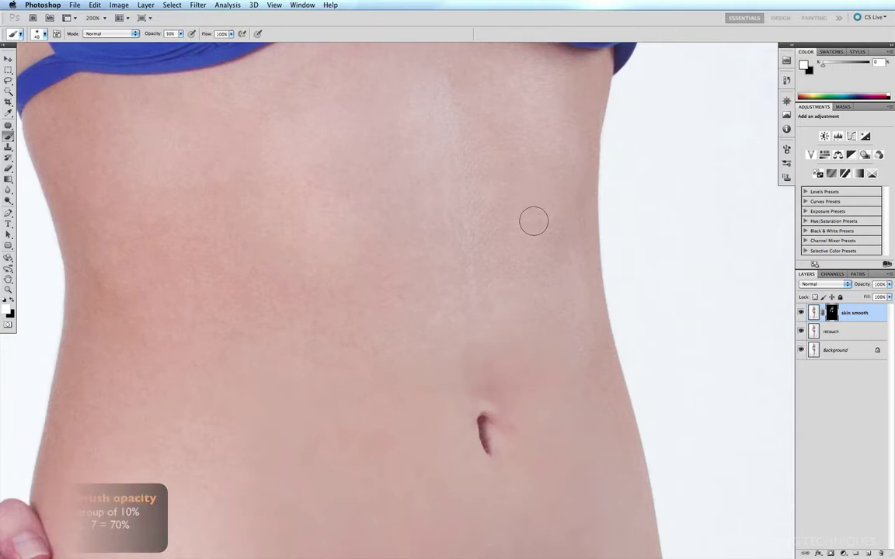
key(bracketright)
key(bracketright)
key(bracketright)
mouse_move(546, 141)
mouse_down()
mouse_move(539, 136)
mouse_move(553, 180)
mouse_move(505, 207)
mouse_move(432, 373)
mouse_move(412, 206)
mouse_move(348, 255)
mouse_move(343, 346)
mouse_move(318, 198)
mouse_move(236, 370)
mouse_move(175, 365)
mouse_up()
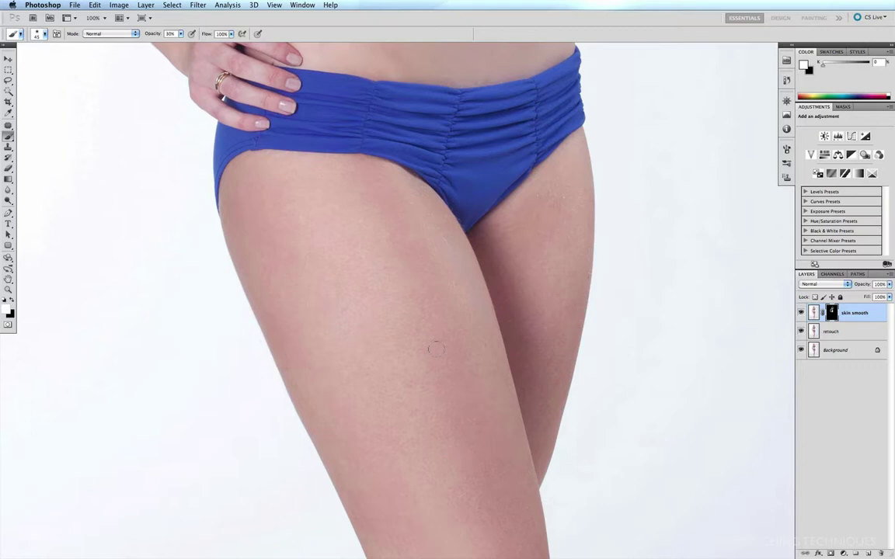
Smooth both thighs by painting white on the skin smooth mask with varying brush sizes, raising the brush opacity to 100%
key(bracketright)
key(bracketright)
key(bracketright)
key(bracketright)
key(bracketright)
key(bracketright)
key(bracketright)
key(bracketright)
key(bracketleft)
key(bracketleft)
key(bracketright)
key(bracketright)
key(bracketleft)
key(bracketleft)
key(bracketleft)
key(bracketleft)
key(bracketleft)
key(bracketleft)
key(bracketleft)
scroll(465, 352, down, 10)
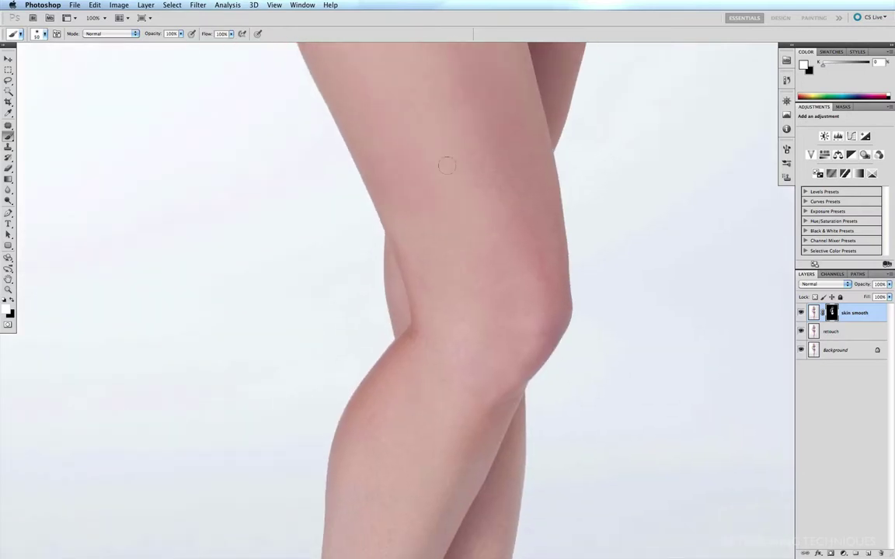
Smooth the knee and upper calf by painting white on the skin smooth mask with a larger brush at 100% opacity
key(bracketright)
key(bracketright)
key(bracketright)
key(bracketright)
key(bracketright)
key(bracketright)
key(bracketright)
drag(419, 208, 401, 146)
Smooth the lower legs and feet by painting white on the skin smooth mask with a 90 px brush at 100% opacity
scroll(401, 146, down, 5)
key(bracketleft)
key(bracketleft)
key(bracketleft)
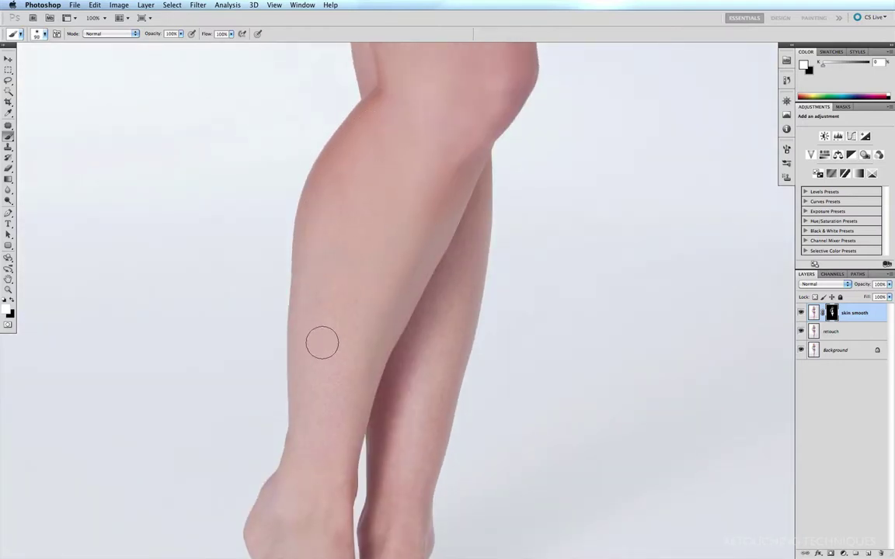
mouse_move(289, 391)
mouse_down()
mouse_move(323, 424)
mouse_move(350, 407)
mouse_move(419, 269)
mouse_up()
mouse_move(452, 331)
mouse_down()
mouse_move(399, 397)
mouse_move(442, 393)
mouse_move(450, 156)
mouse_up()
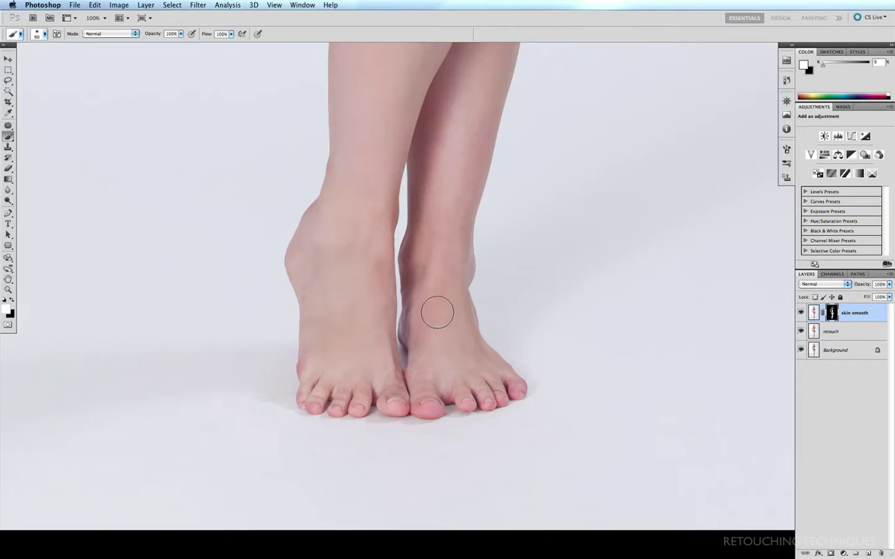
Review the smoothed skin from the feet up to the face, and view the whole figure
key(super+minus)
scroll(404, 233, up, 10)
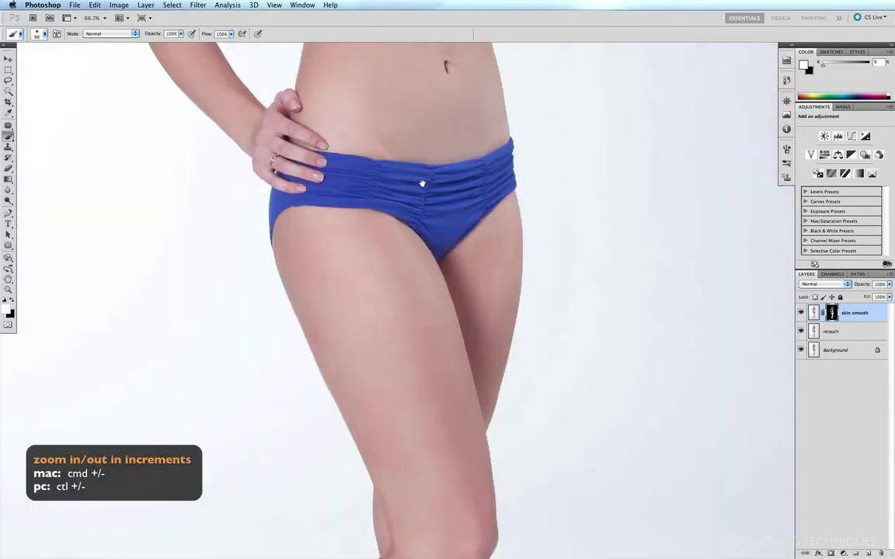
scroll(425, 366, up, 10)
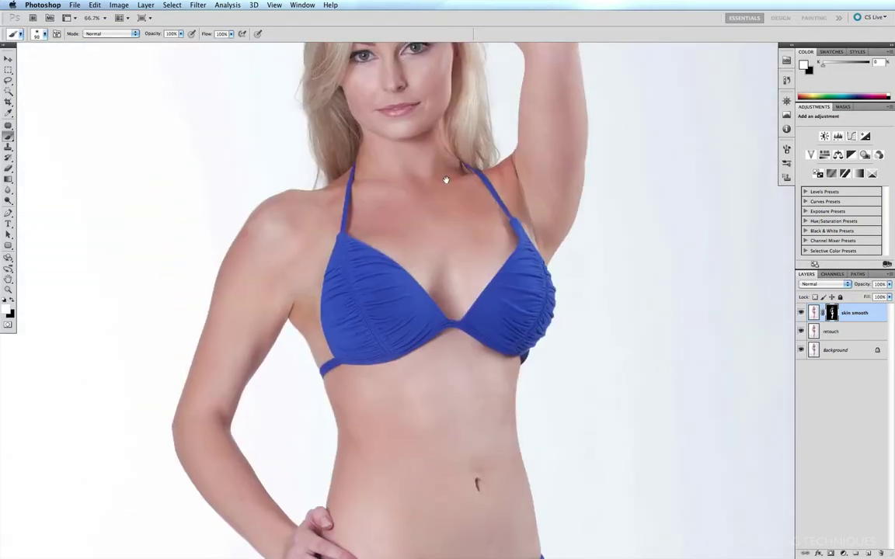
scroll(446, 180, up, 3)
key(super+0)
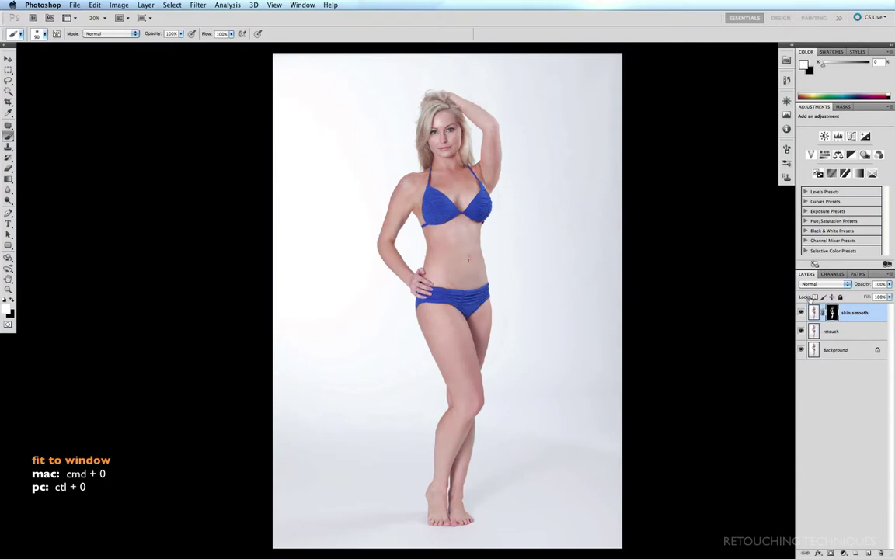
Compare the face with the skin smooth layer hidden and shown
drag(365, 97, 473, 198)
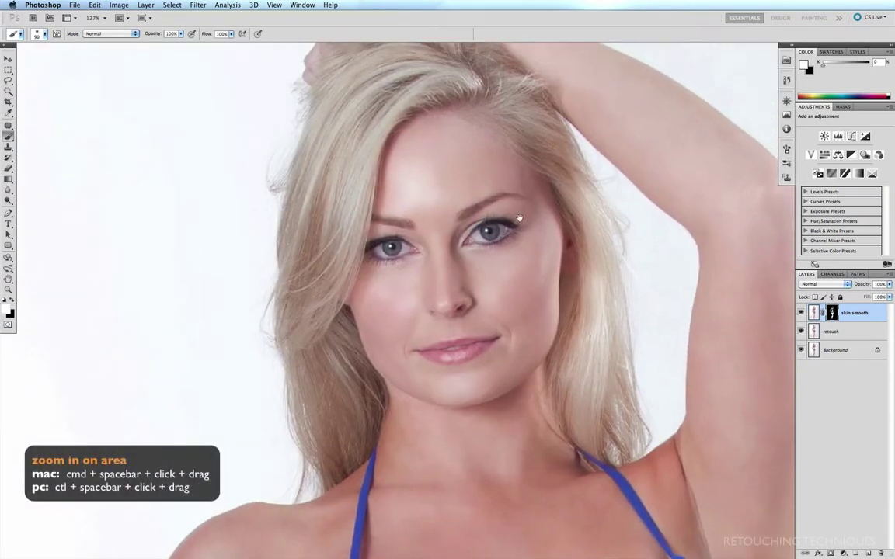
click(801, 312)
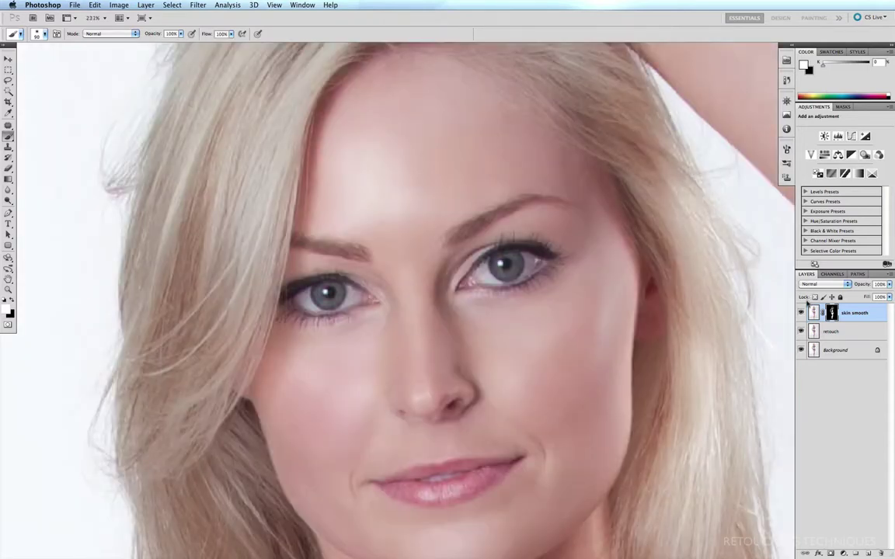
click(801, 312)
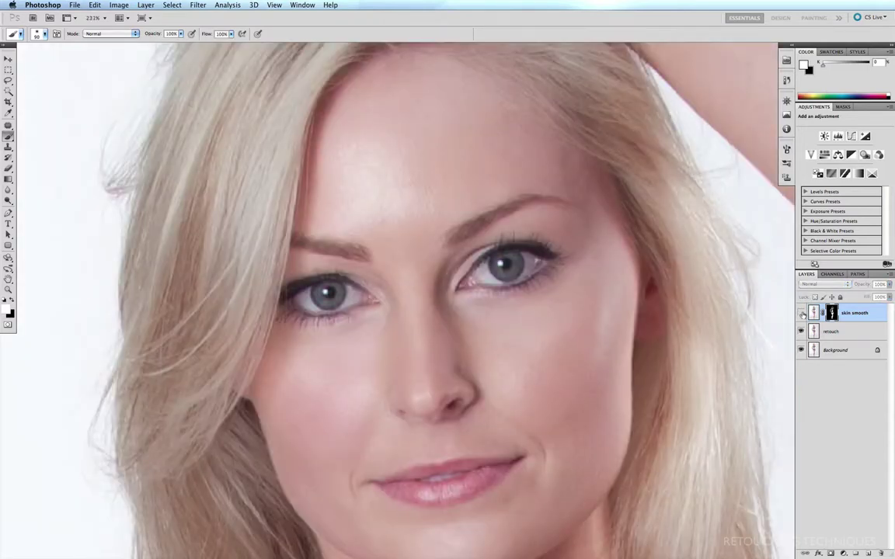
click(801, 312)
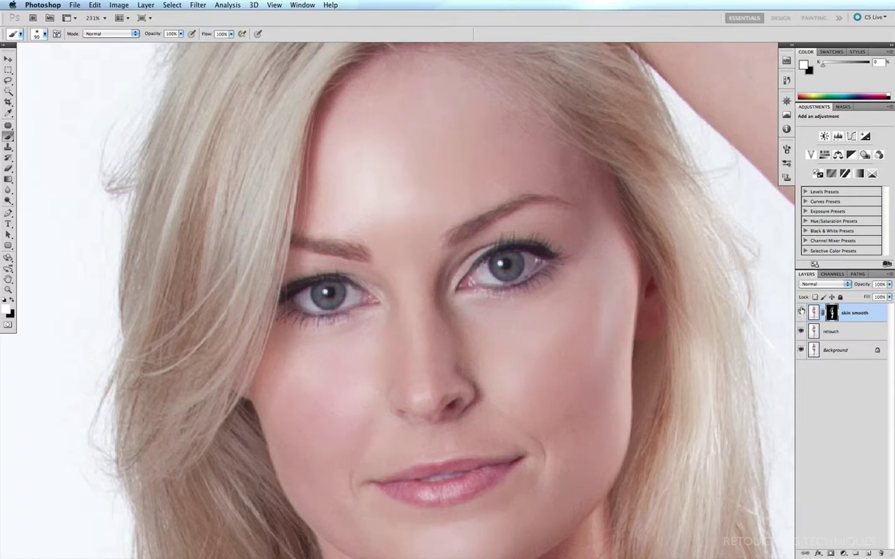
Compare the chest skin with the skin smooth layer hidden and shown
key(ctrl+minus)
key(ctrl+minus)
key(ctrl+minus)
key(ctrl+minus)
key(ctrl+minus)
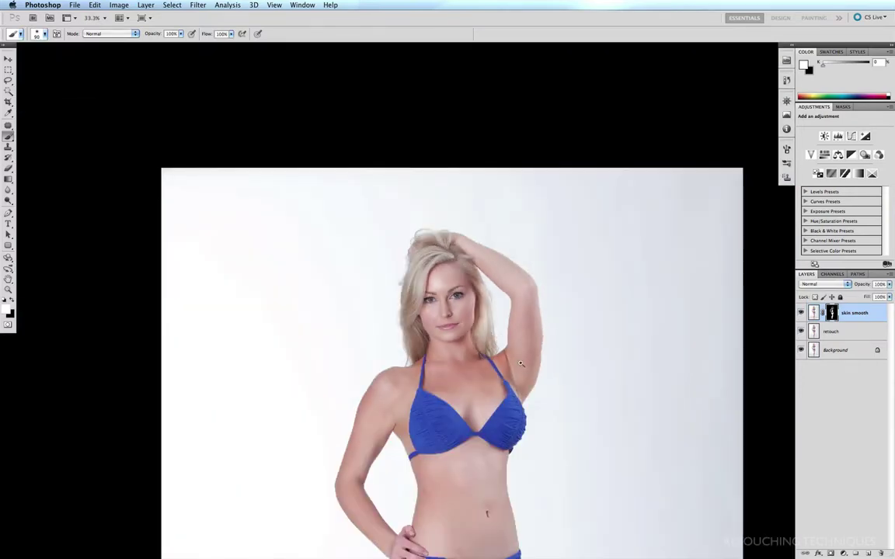
key(ctrl+plus)
key(ctrl+plus)
key(ctrl+plus)
key(ctrl+plus)
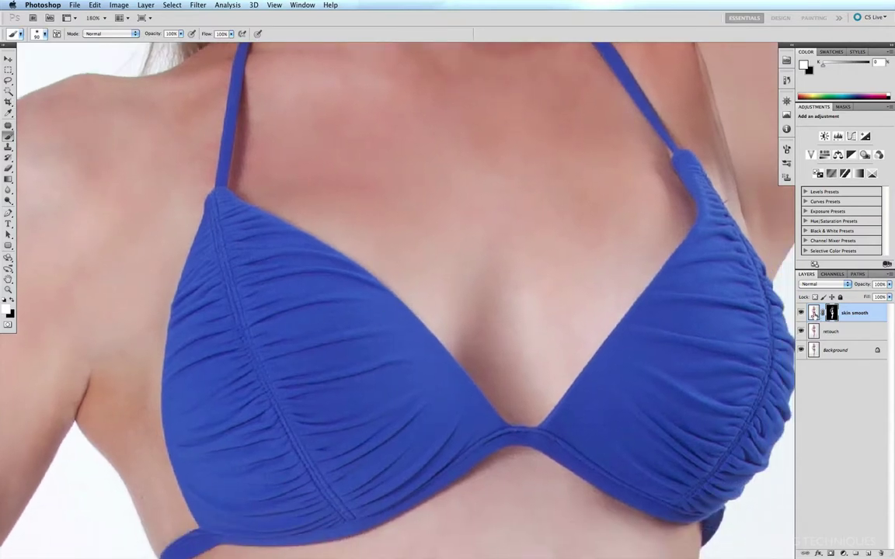
click(801, 312)
click(801, 312)
Inspect the smoothed abdomen, and compare the thighs with the skin smooth layer hidden and shown
scroll(514, 266, down, 10)
scroll(503, 361, down, 5)
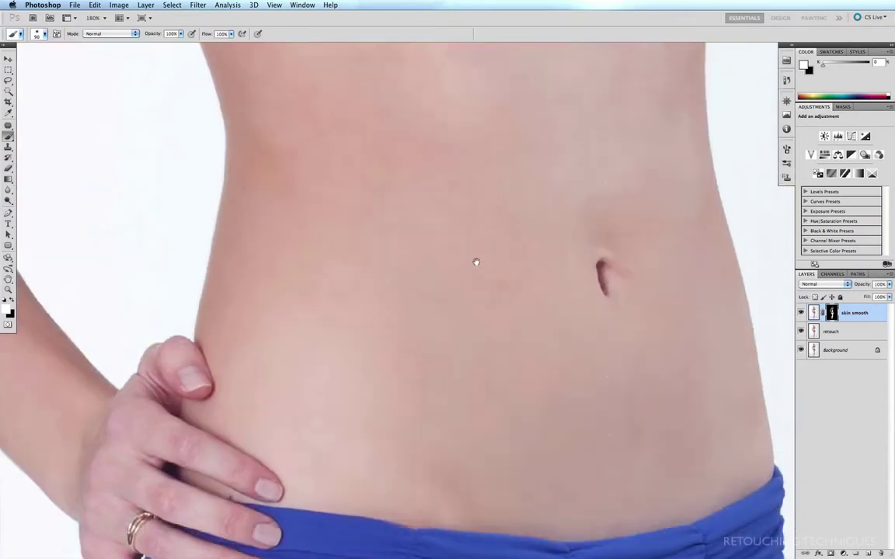
scroll(475, 259, right, 2)
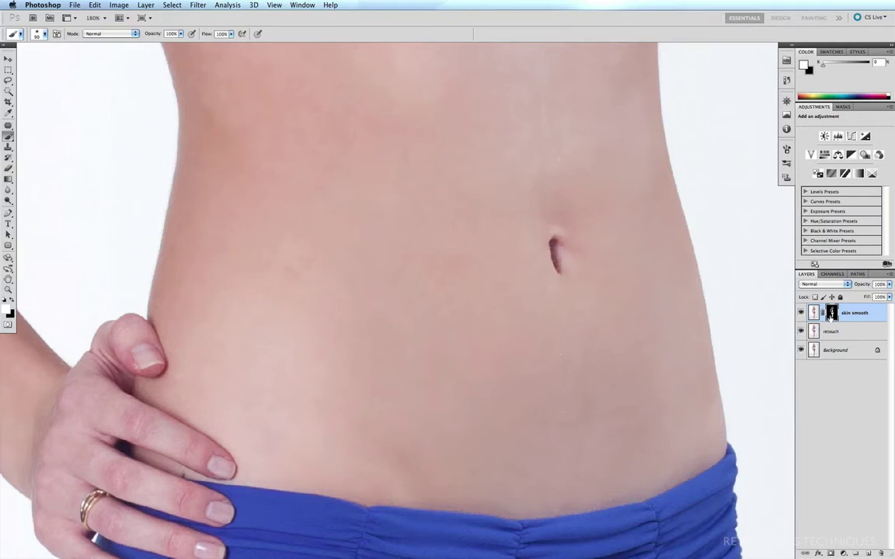
scroll(490, 212, down, 10)
scroll(467, 222, down, 10)
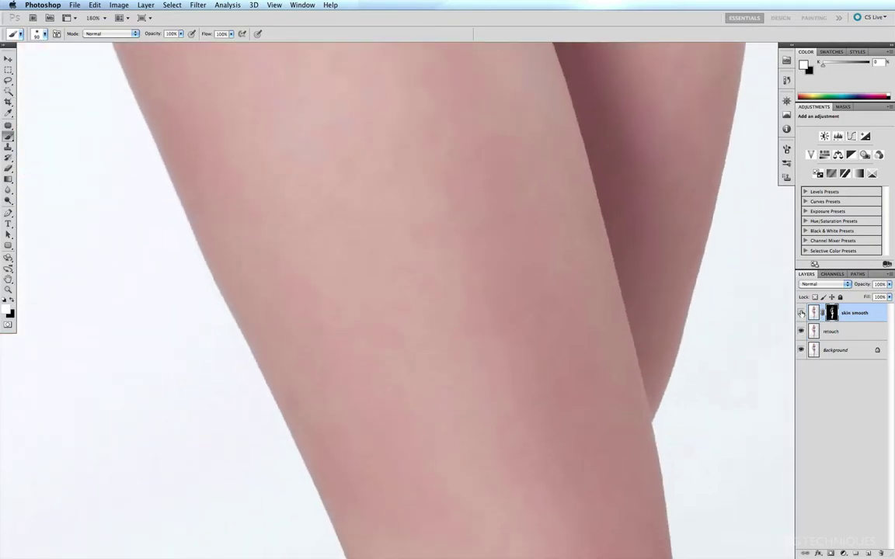
click(801, 313)
click(801, 313)
Return to the whole figure, and recheck the face up close with the skin smooth layer off and on
key(super+0)
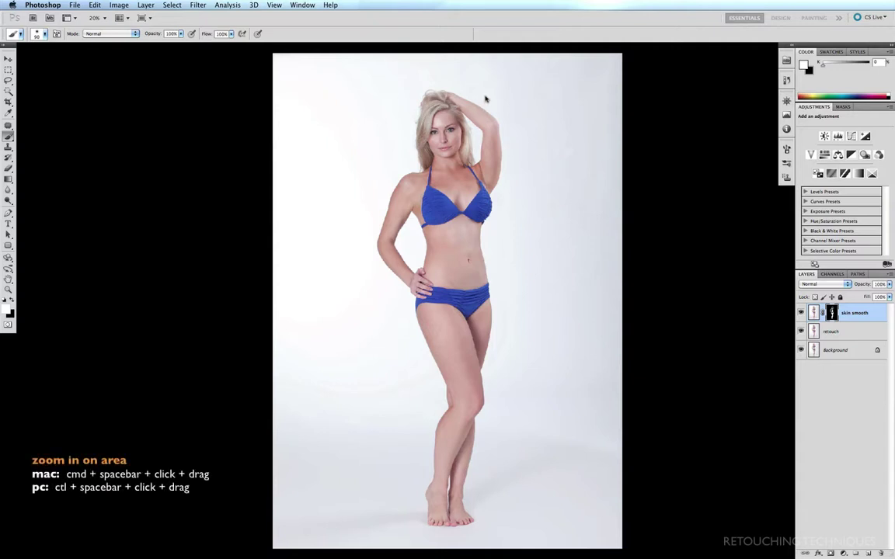
drag(488, 95, 410, 187)
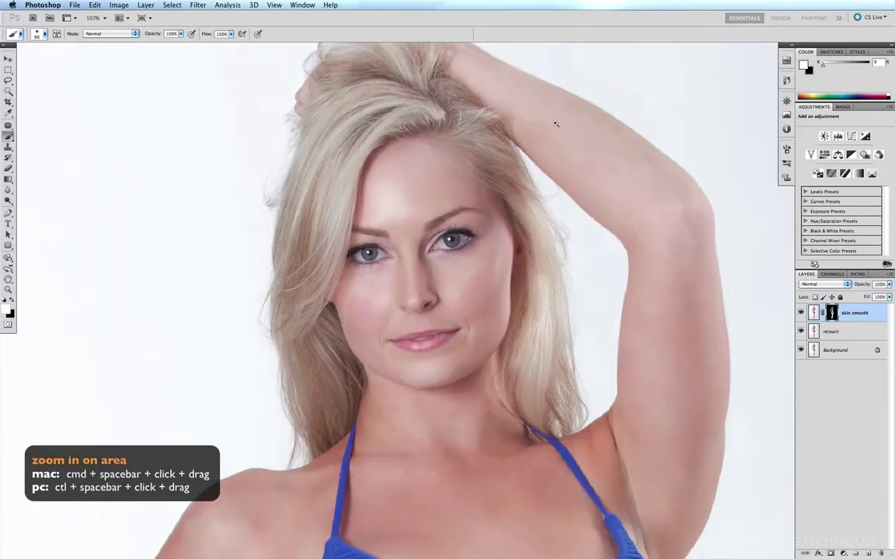
drag(501, 169, 318, 376)
drag(378, 365, 401, 325)
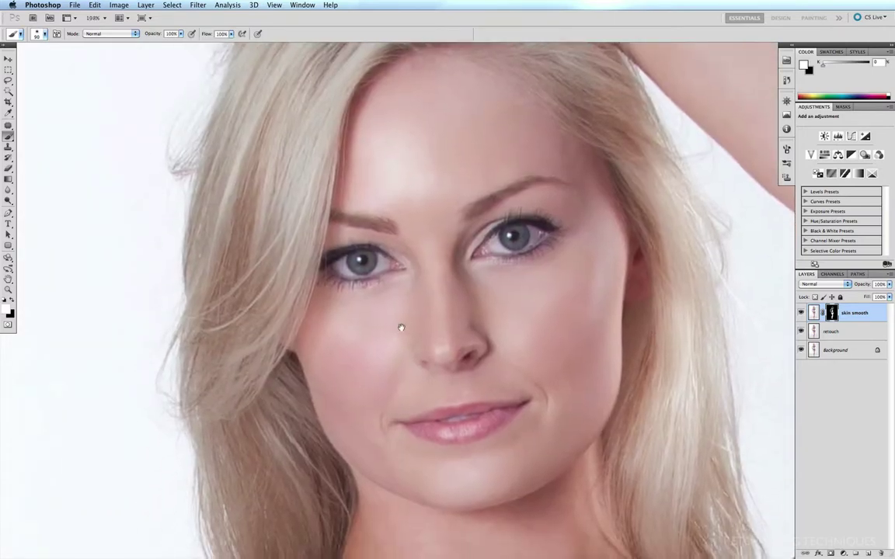
click(801, 314)
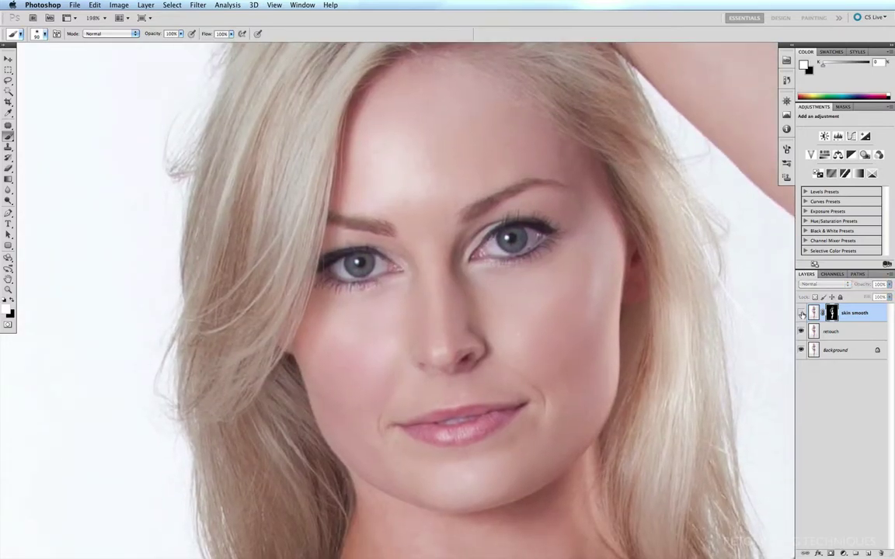
click(801, 314)
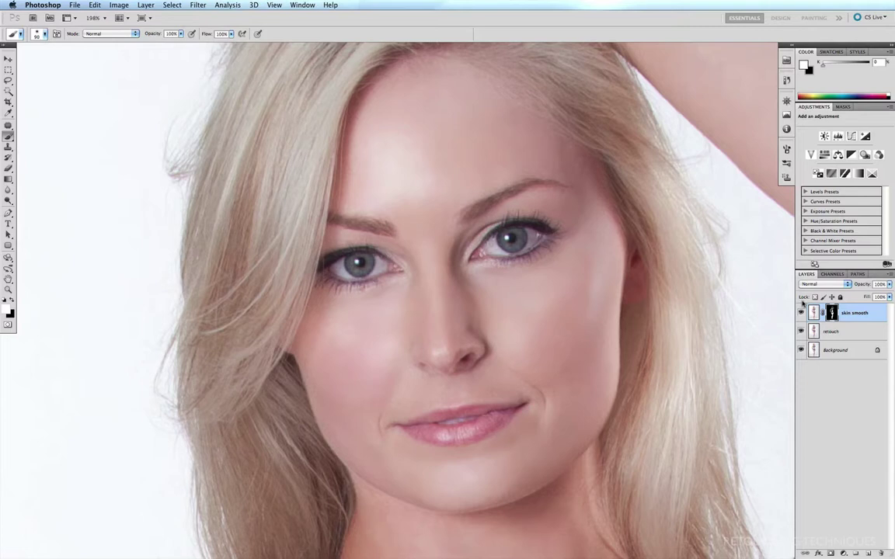
Create a layer named noise in Overlay mode filled with 50% gray, and view it on its own before showing all layers again
click(814, 312)
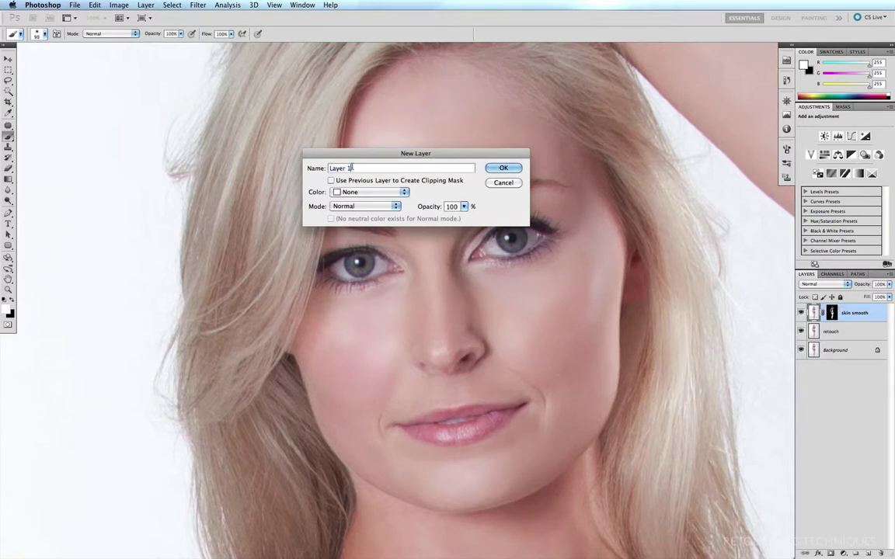
text(noise)
click(396, 206)
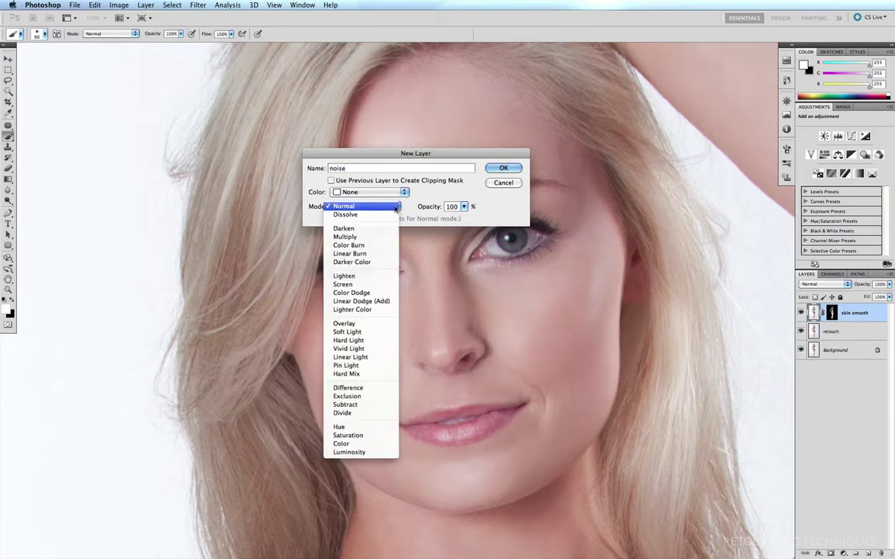
click(347, 324)
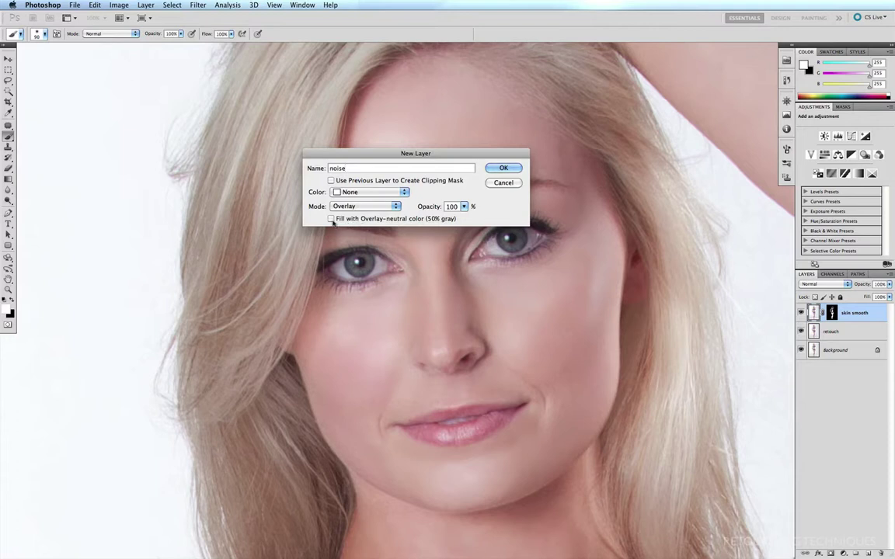
click(331, 219)
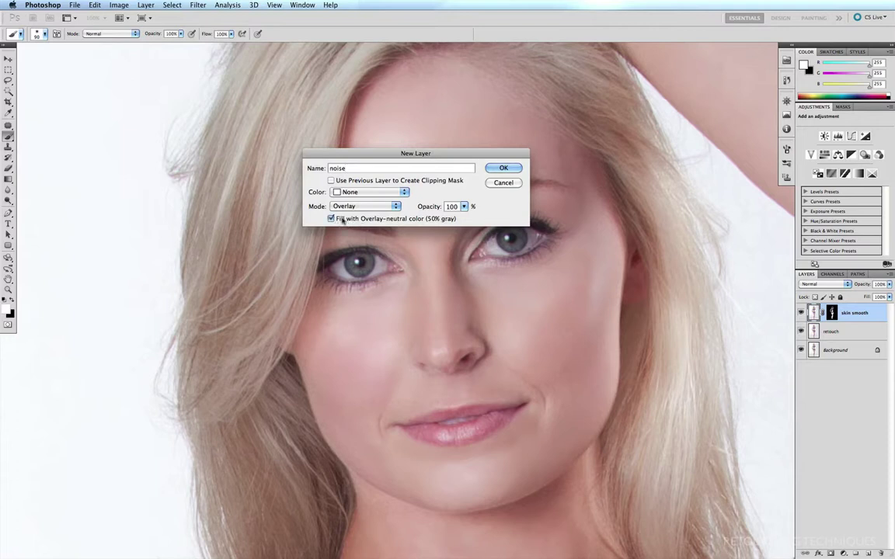
click(502, 169)
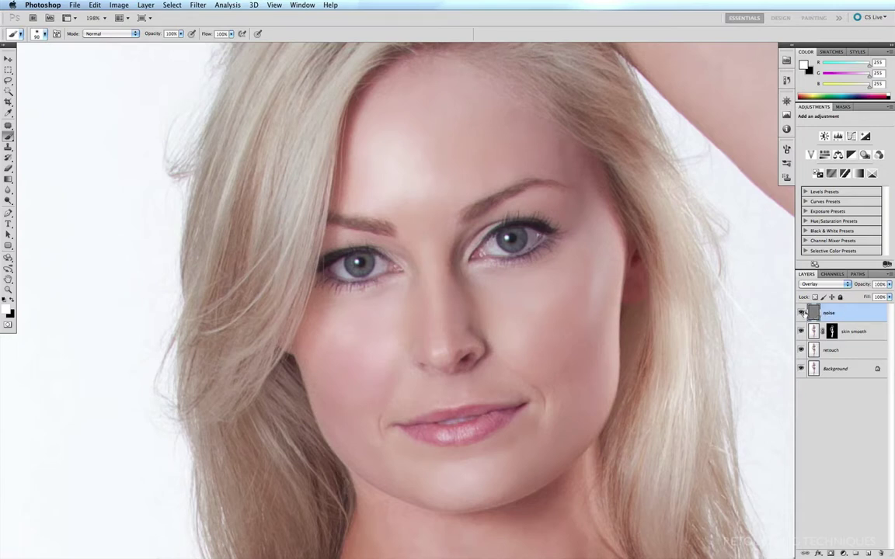
alt+click(801, 312)
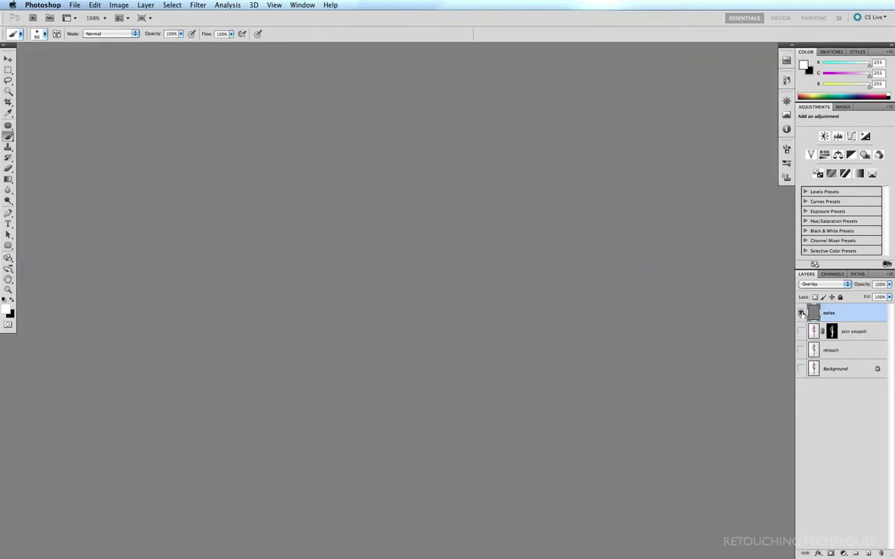
alt+click(802, 313)
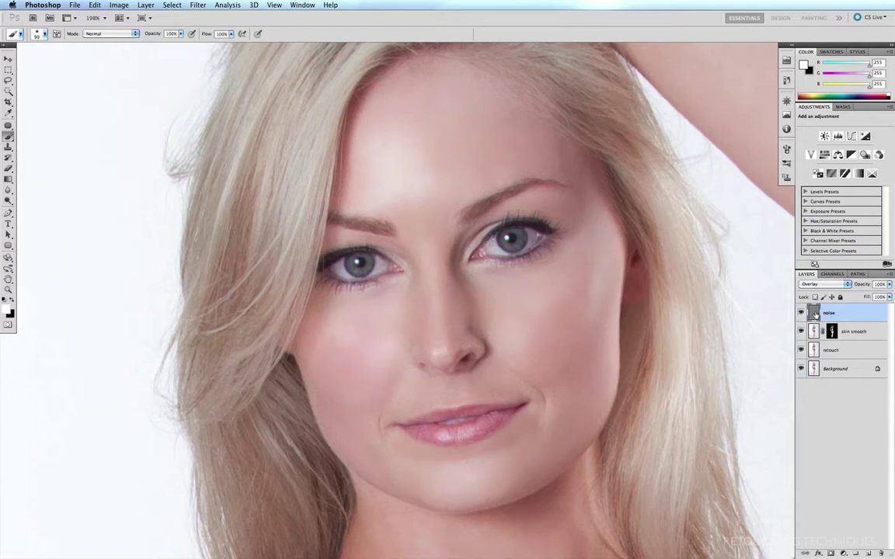
Apply Add Noise with a 2% amount and Uniform distribution to the noise layer, comparing the preview off and on over the face
click(199, 5)
mouse_move(206, 132)
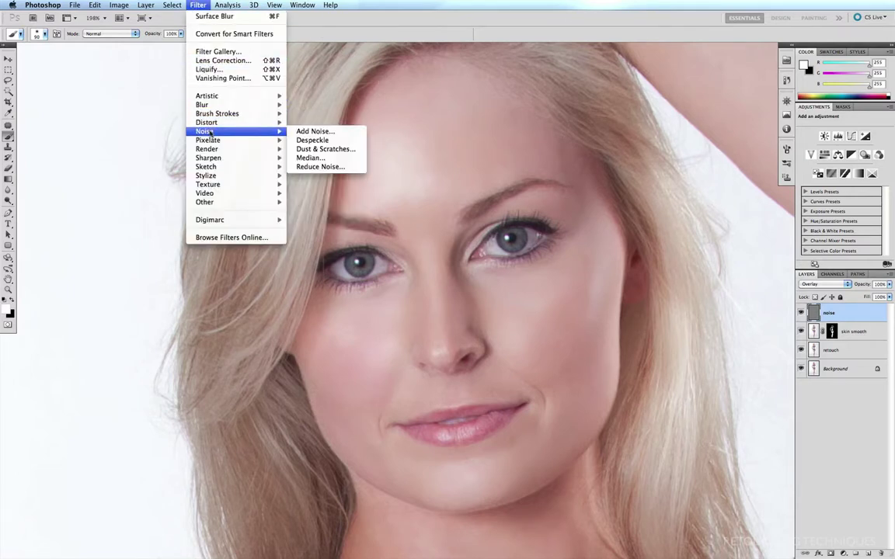
click(315, 132)
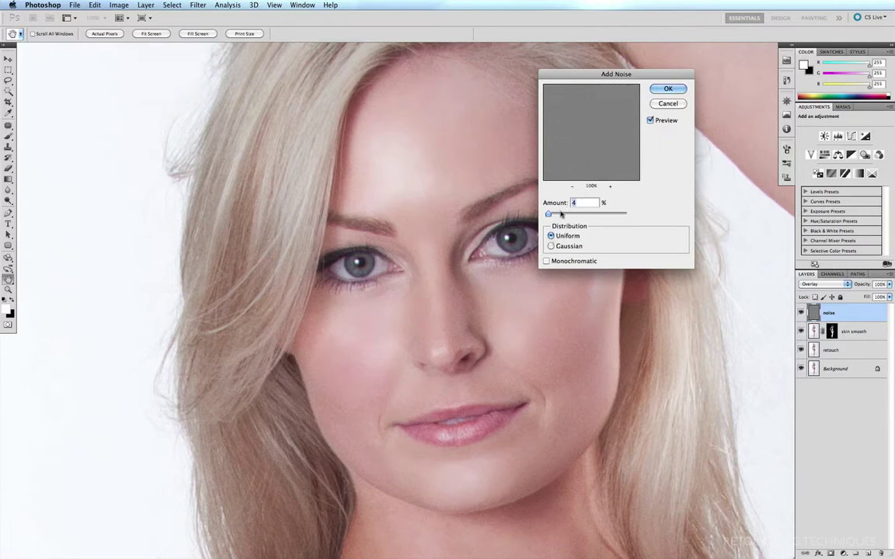
key(super+equal)
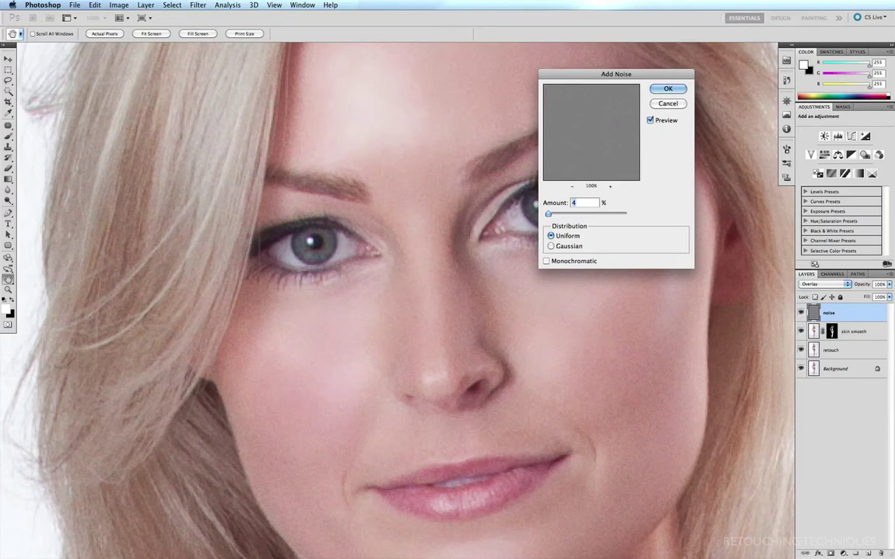
drag(381, 216, 324, 216)
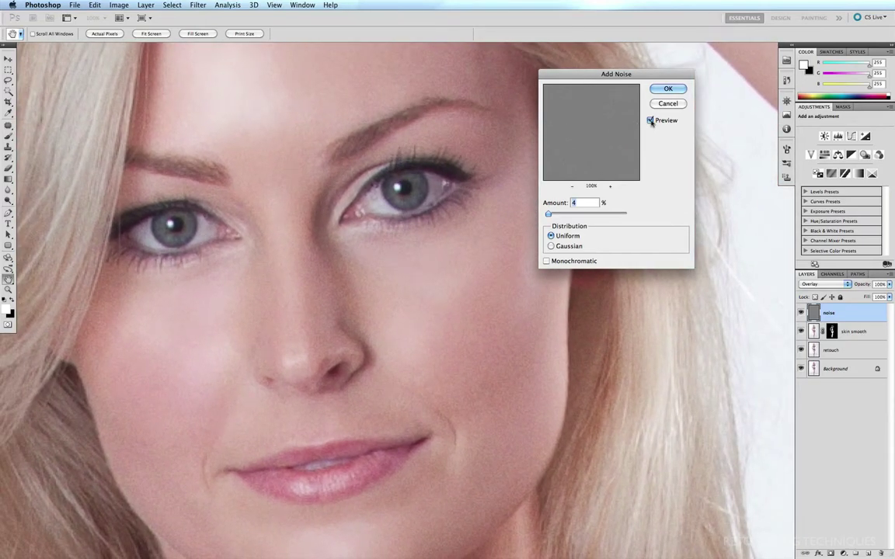
click(651, 121)
click(651, 120)
text(2)
click(651, 122)
click(651, 122)
click(668, 90)
key(b)
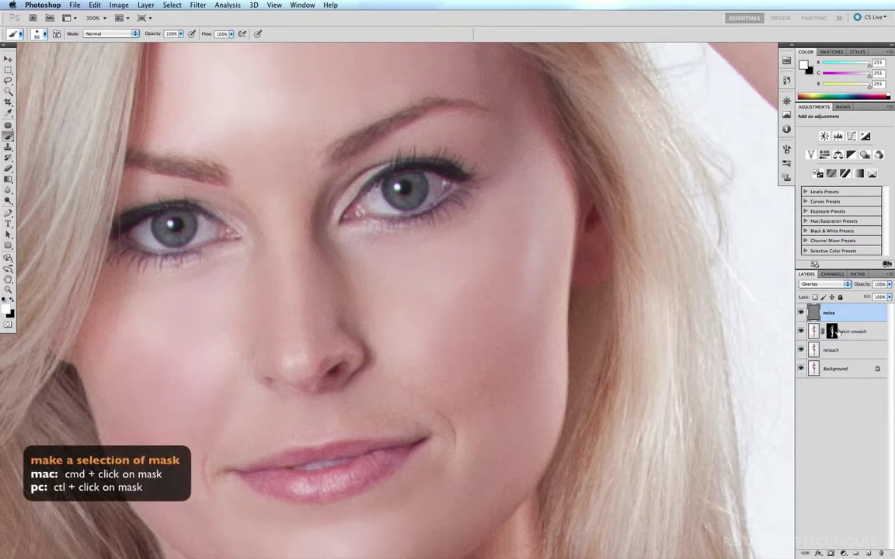
Load the skin smooth mask as a selection, check that mask, and add a matching layer mask to the noise layer
super+click(833, 331)
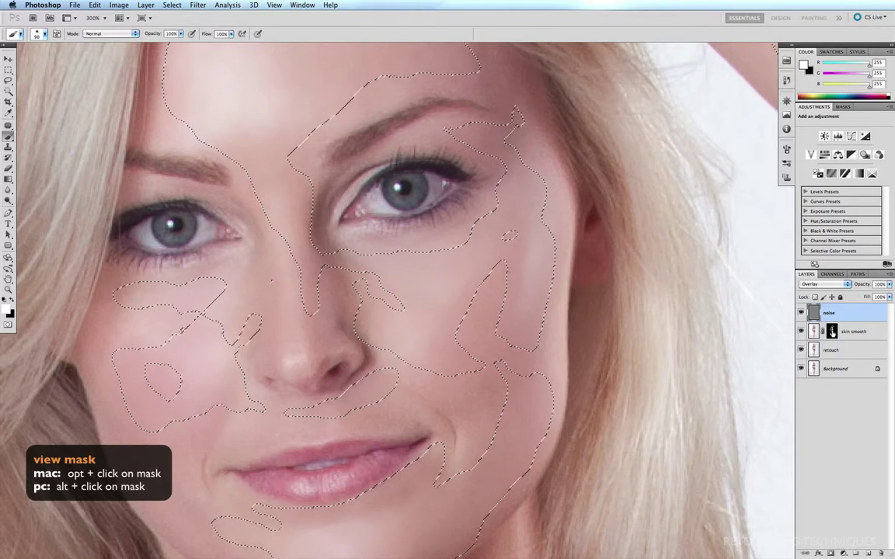
alt+click(833, 331)
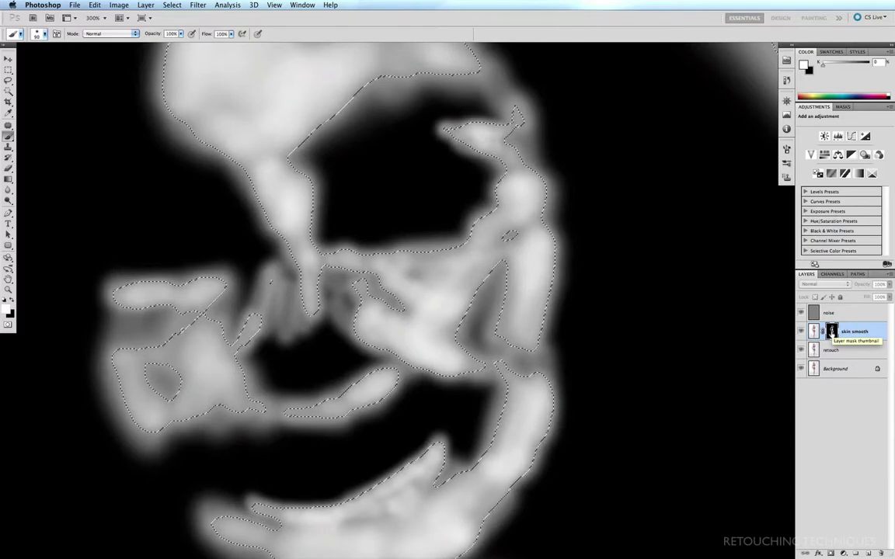
alt+click(832, 331)
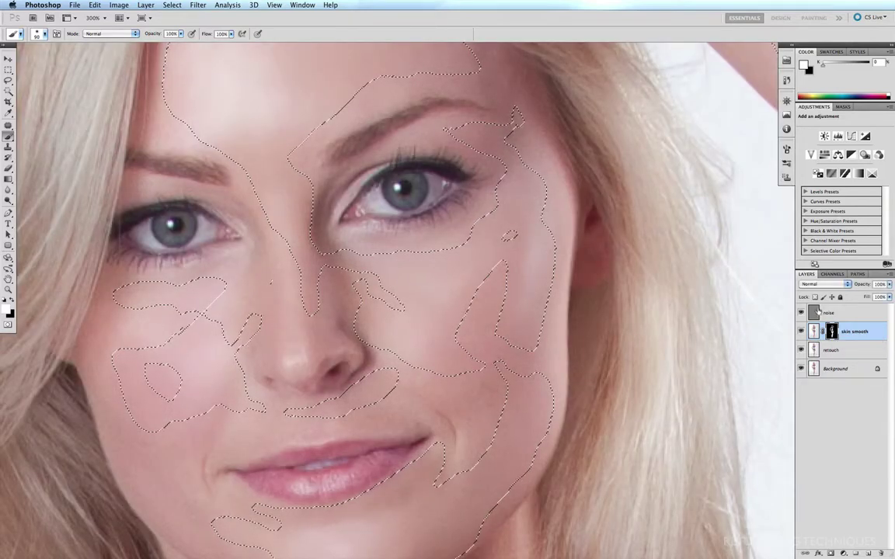
click(813, 313)
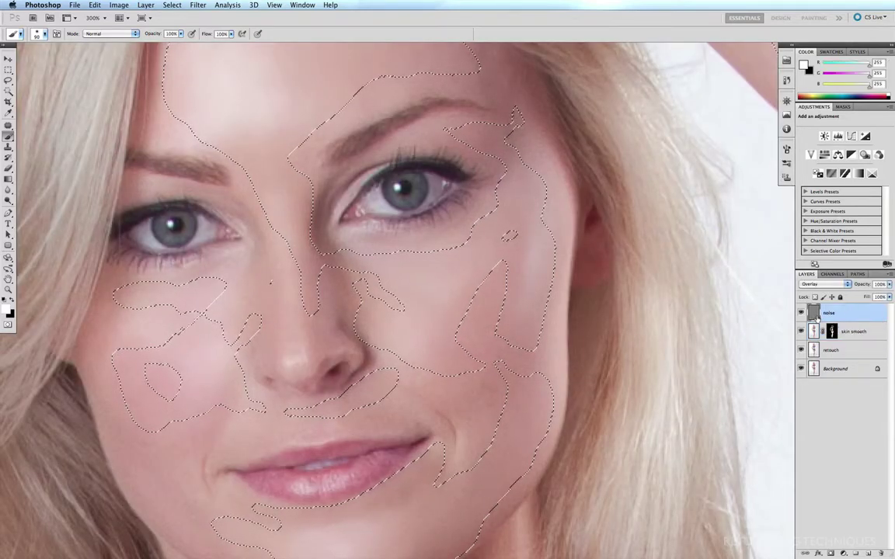
click(831, 553)
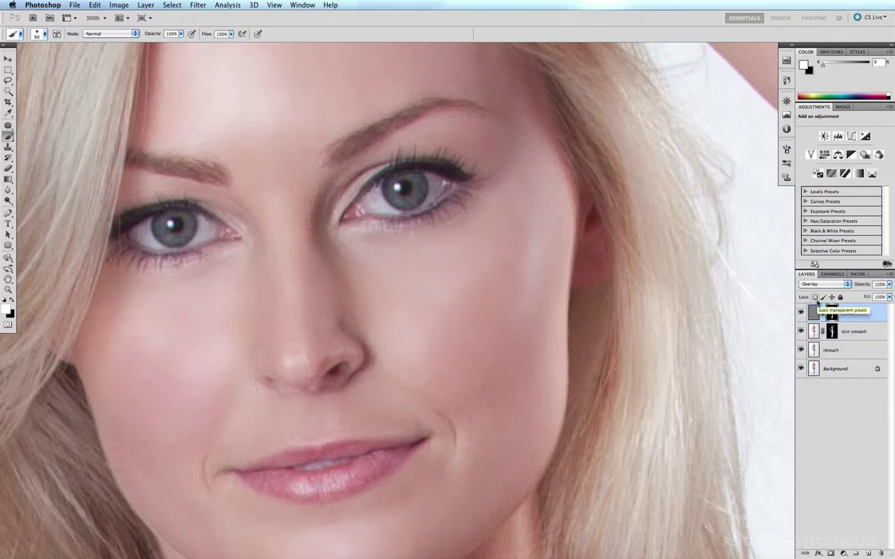
Compare the face with the noise and skin smooth layers hidden and shown
click(801, 312)
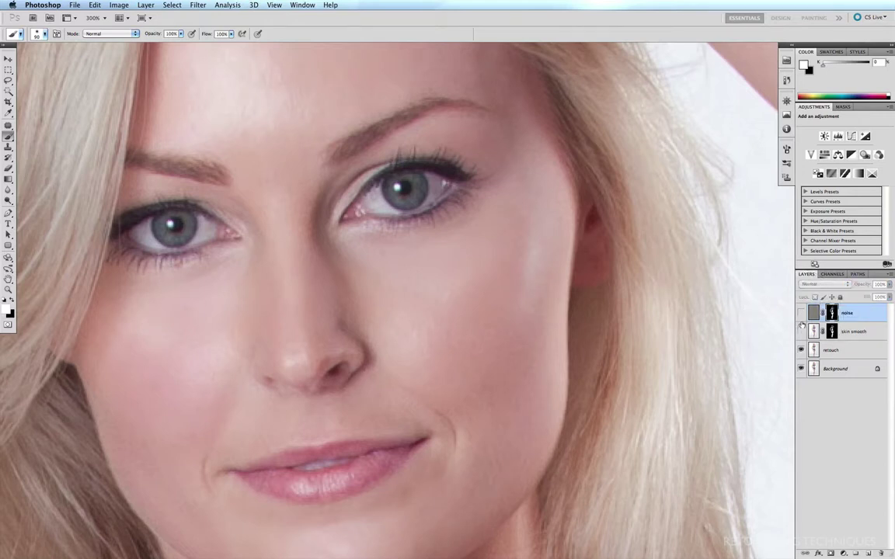
click(801, 328)
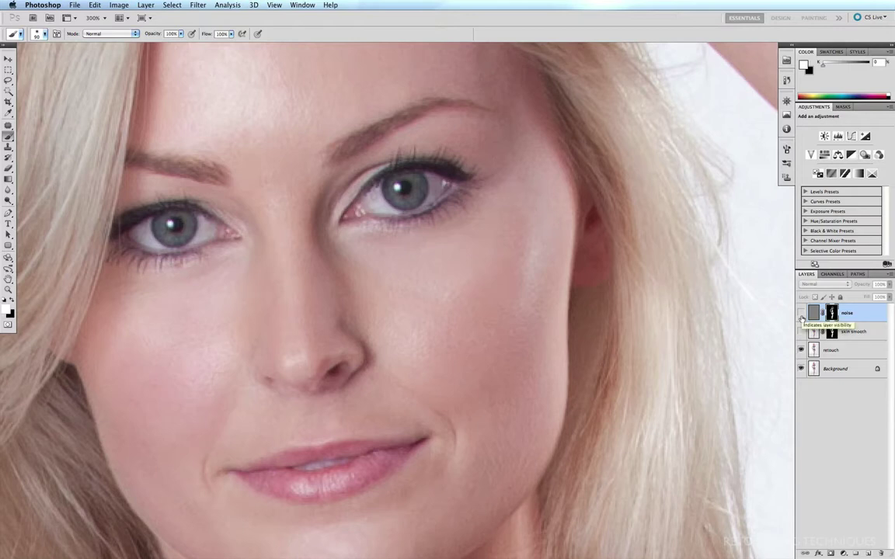
click(801, 332)
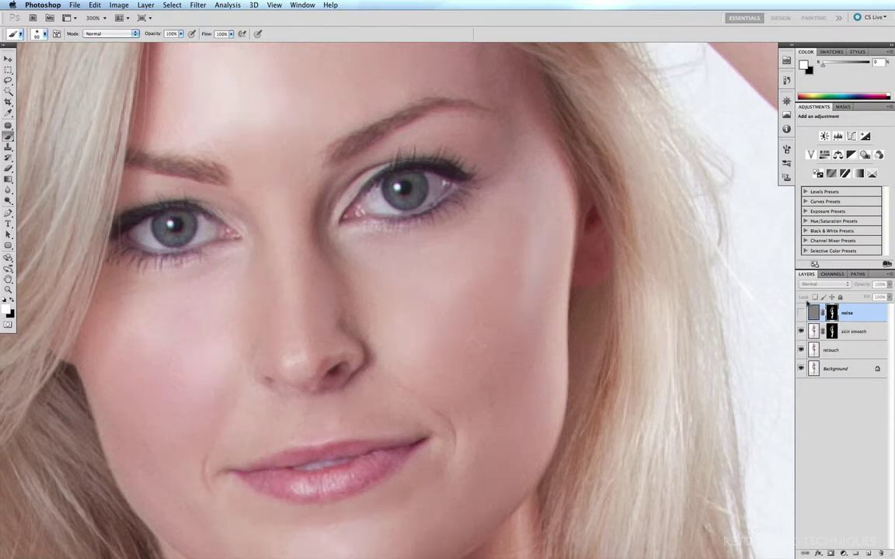
click(802, 313)
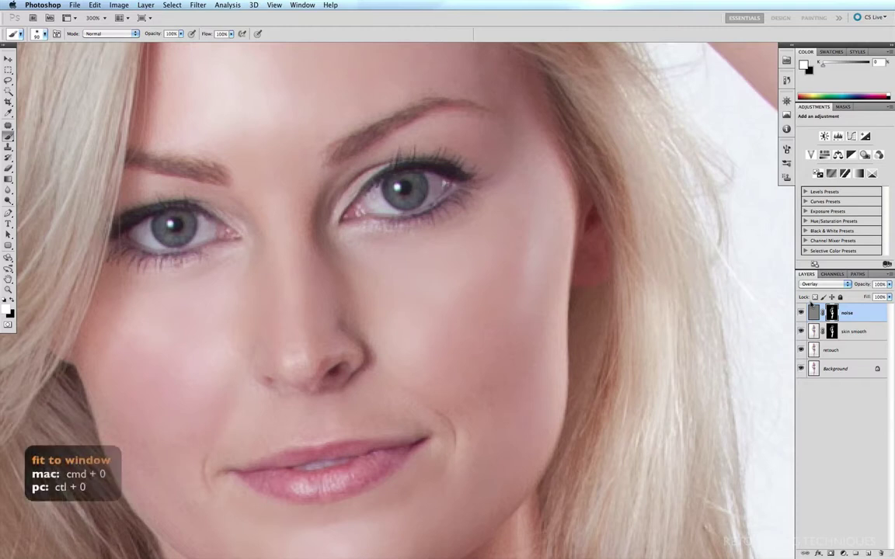
Add an empty layer above noise for the abdomen, and set the Clone Stamp to 30% opacity with brush size 100
key(super+0)
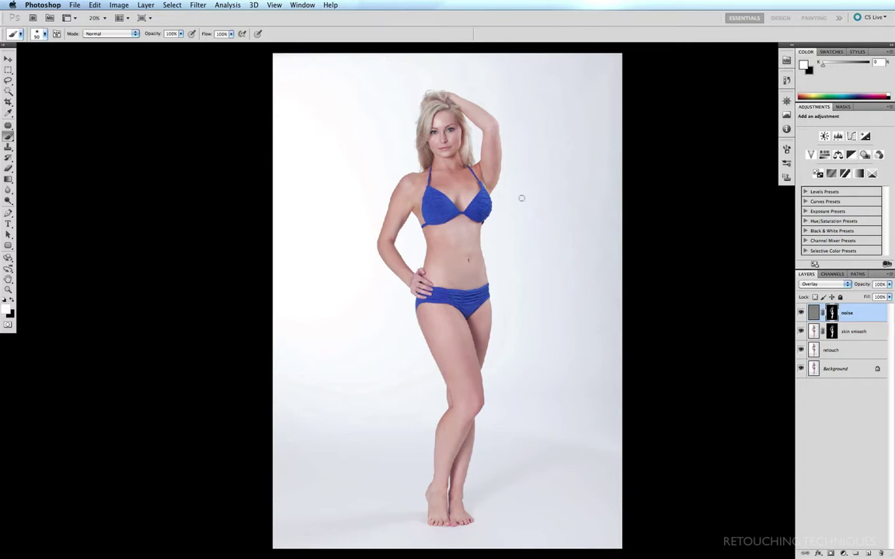
drag(499, 214, 416, 300)
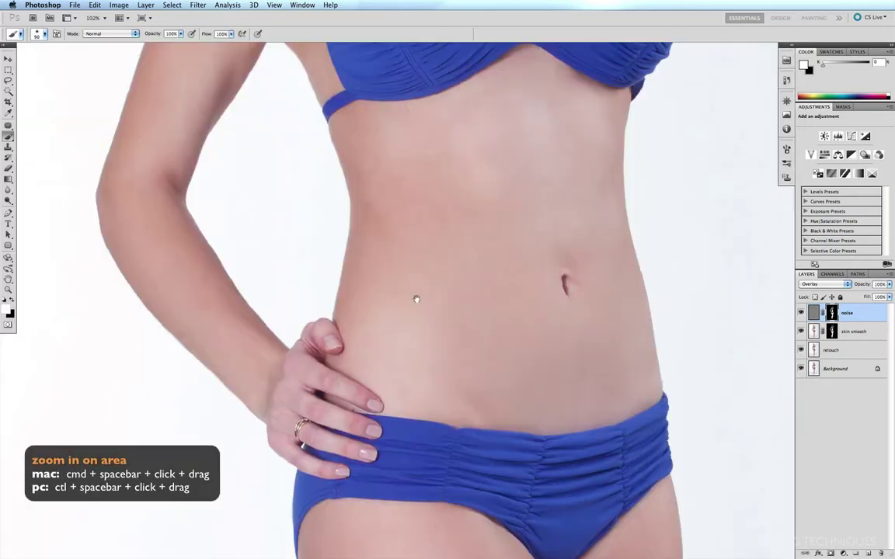
drag(505, 264, 422, 316)
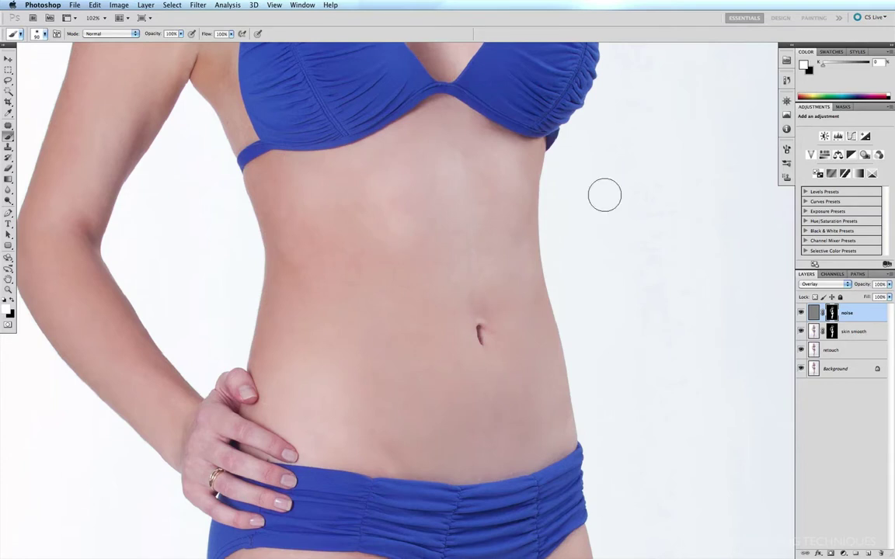
key(ctrl+shift+alt+n)
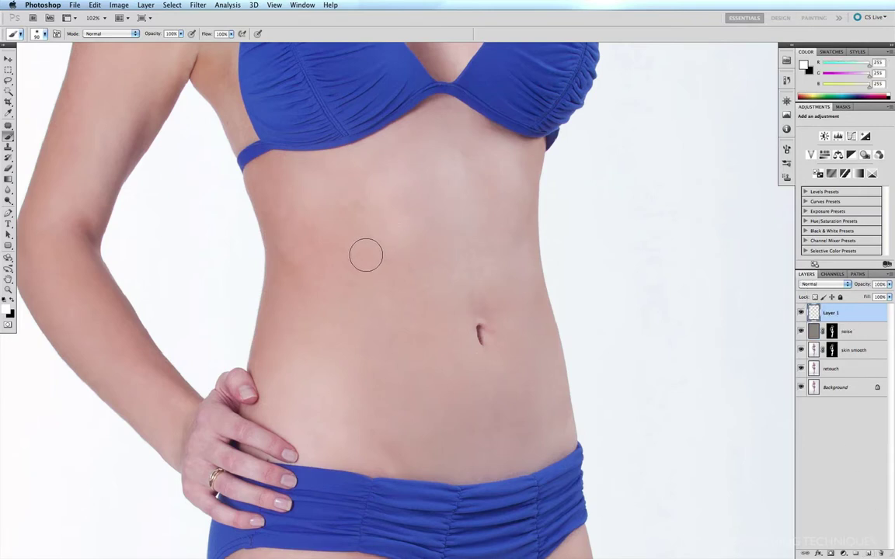
key(s)
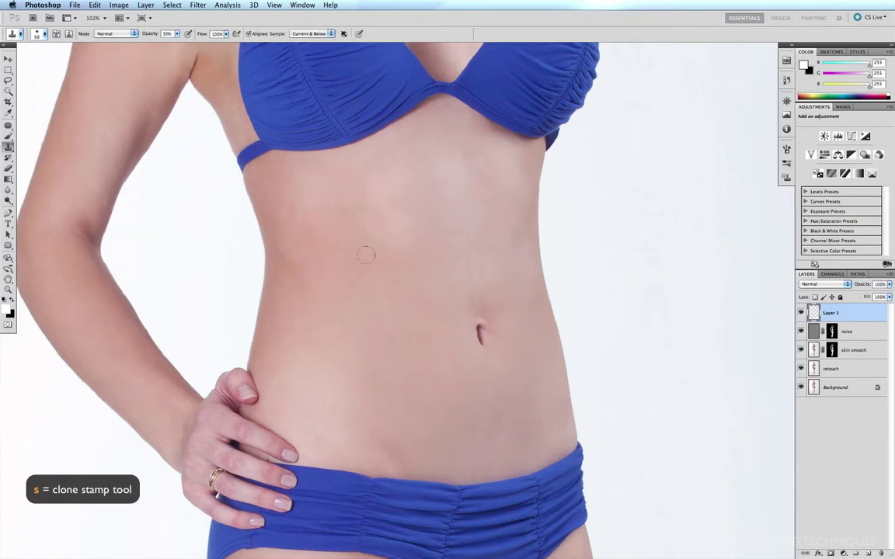
key(bracketright)
key(bracketright)
key(bracketright)
key(bracketright)
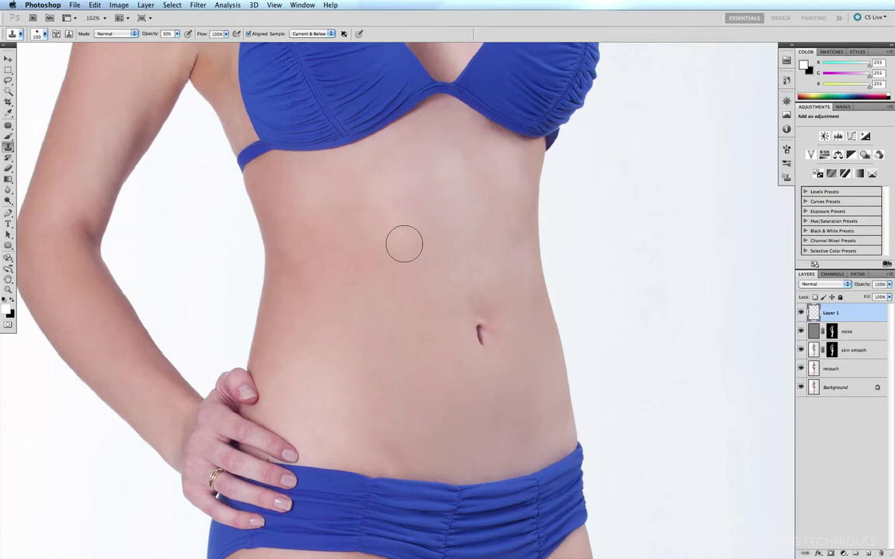
Try evening out the upper abdomen with sampled Clone Stamp strokes, delete the cloning layer, and return to the whole figure
alt+click(393, 268)
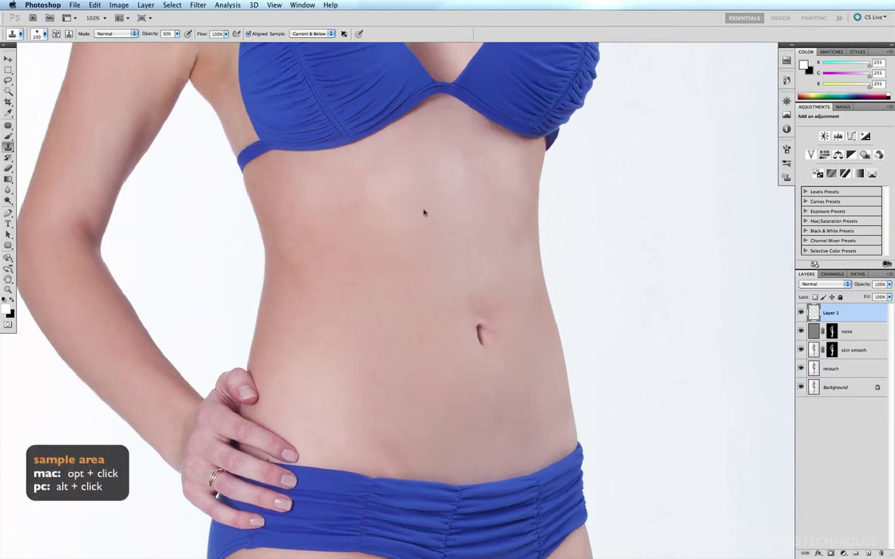
key(bracketright)
key(bracketright)
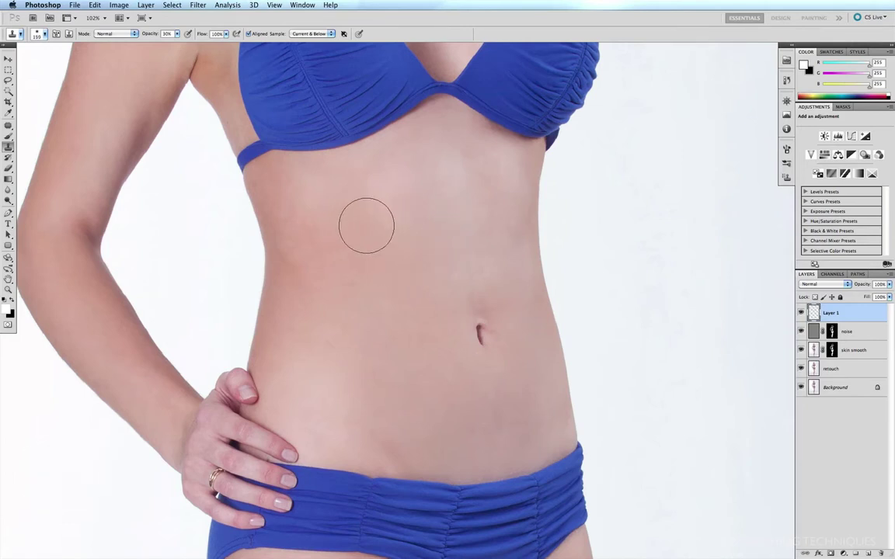
alt+click(374, 232)
drag(338, 208, 405, 210)
key(bracketleft)
key(bracketleft)
mouse_move(855, 312)
mouse_down()
mouse_move(868, 536)
mouse_move(880, 553)
mouse_up()
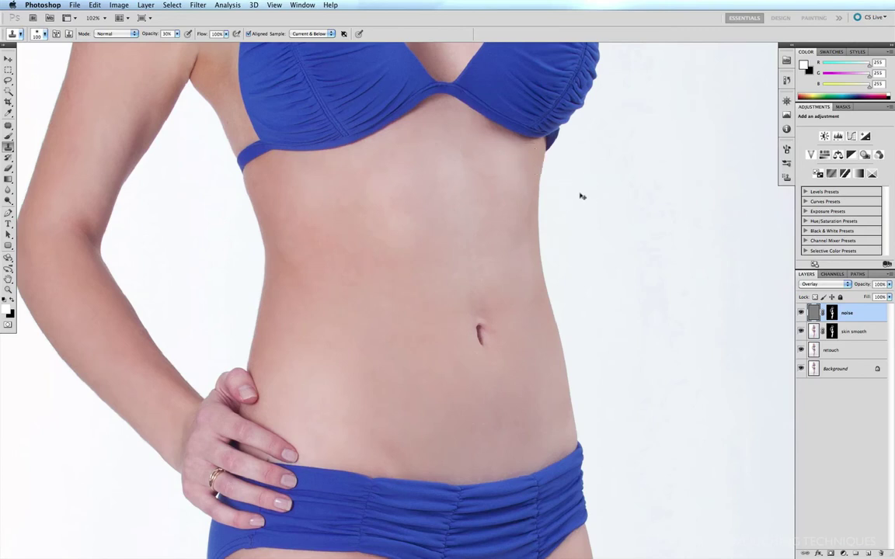
key(super+0)
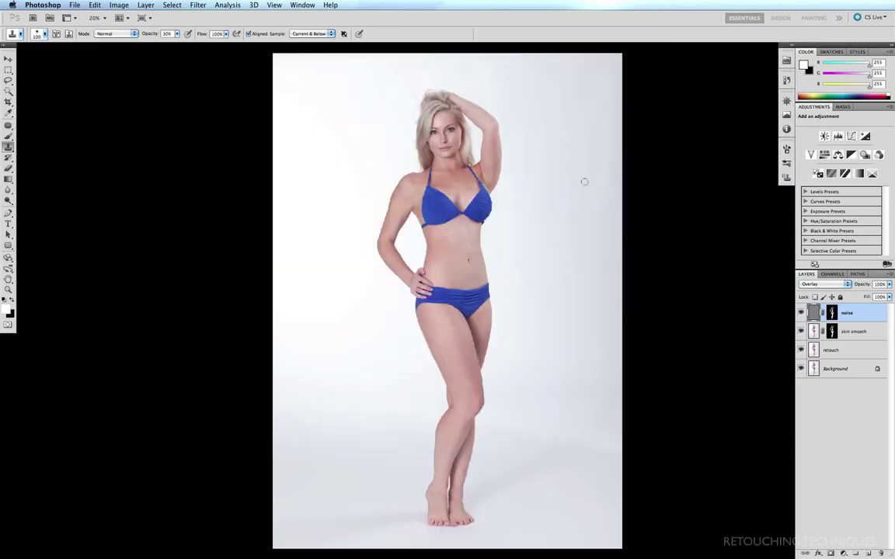